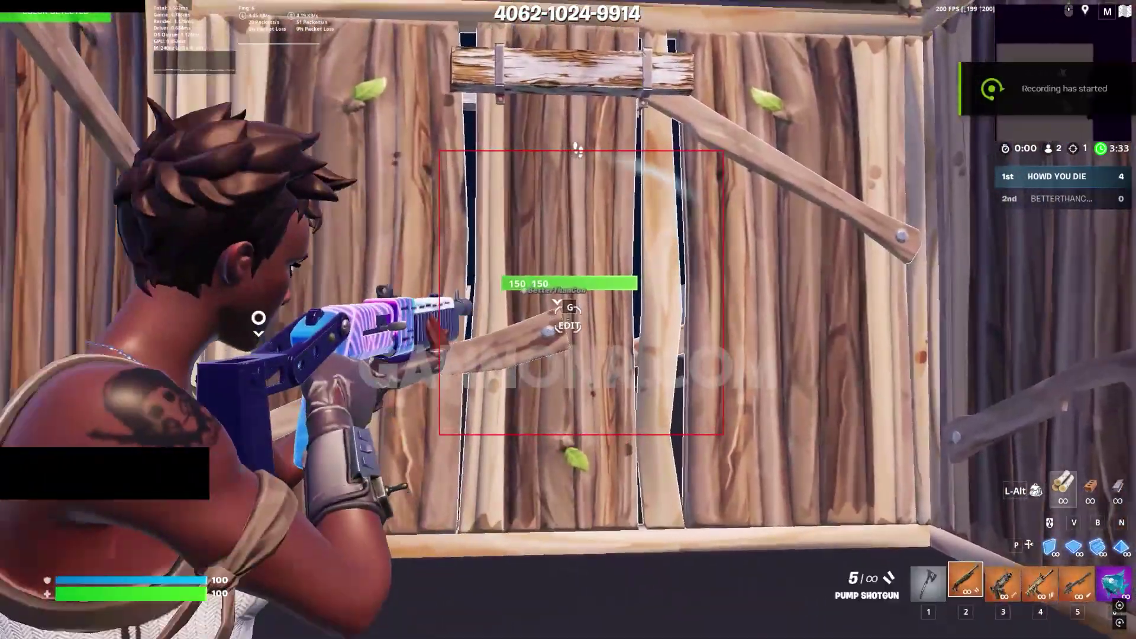
Edit open the wooden wall and shoot the opponent behind it with the pump shotgun
key("g")
left_click(568, 320)
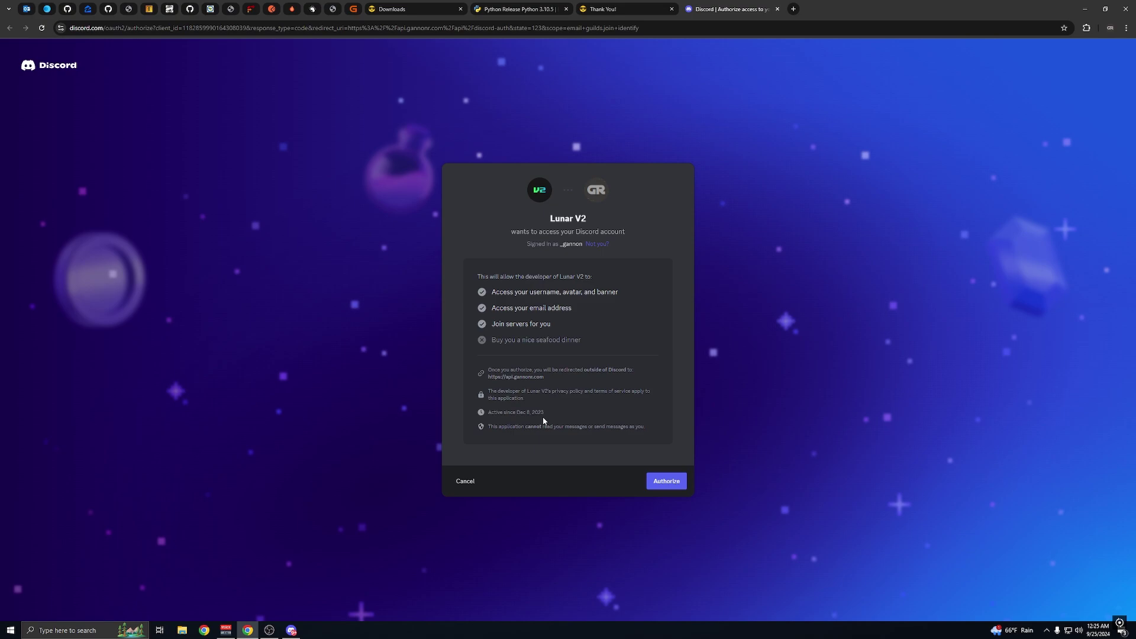
Bring up Discord on the prefire channel holding the PreFire 1.0.rar download
left_click(291, 629)
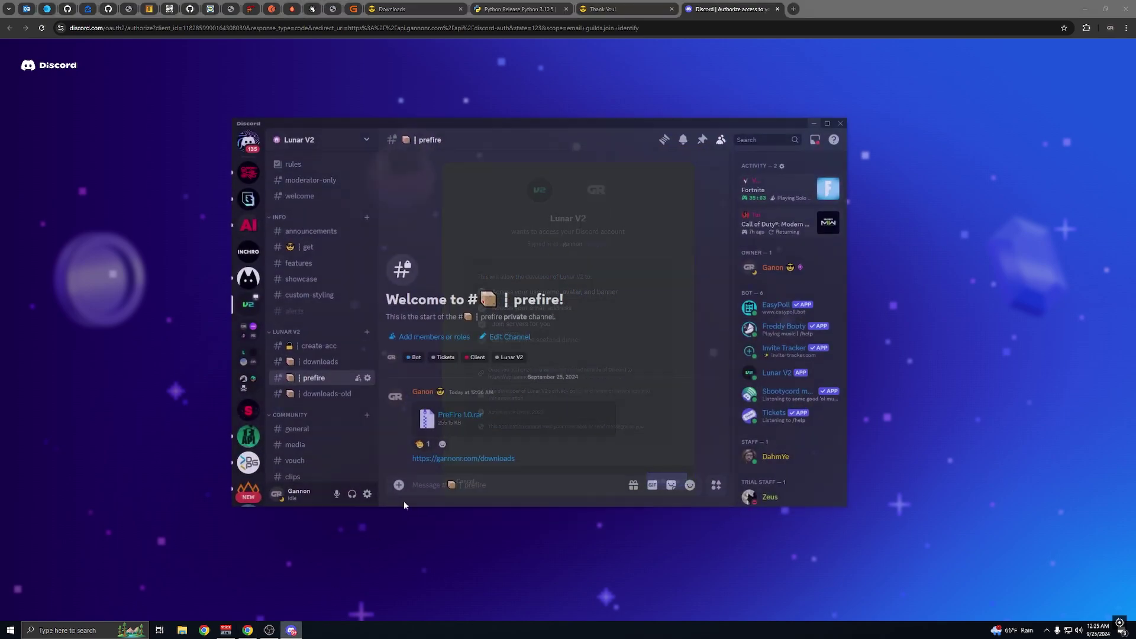
scroll(320, 315, "down", 1)
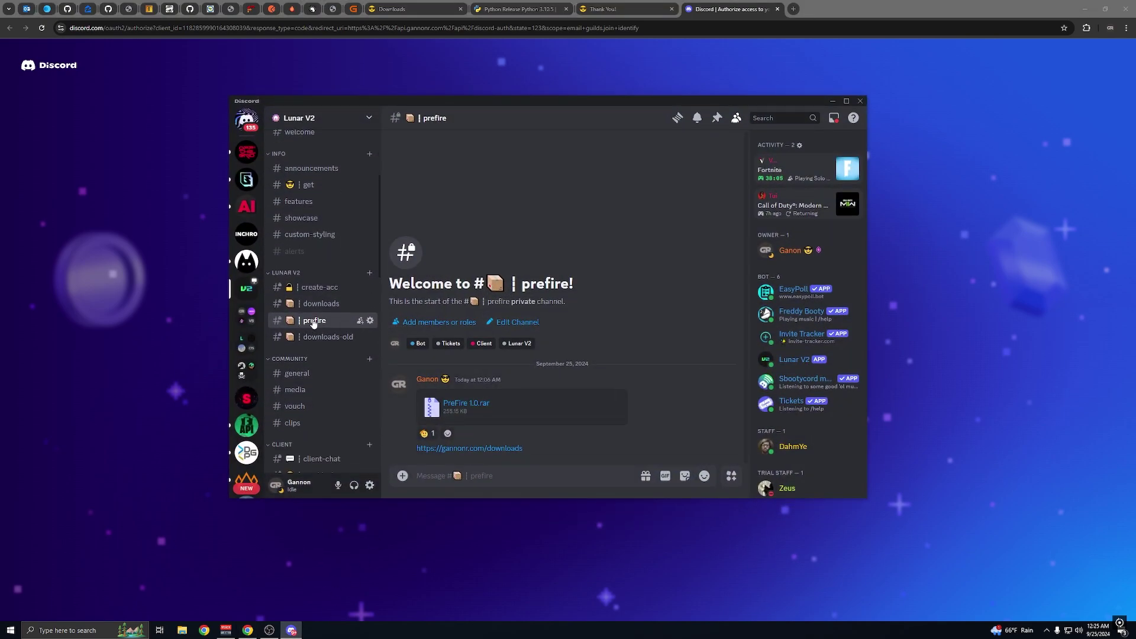
scroll(311, 323, "down", 1)
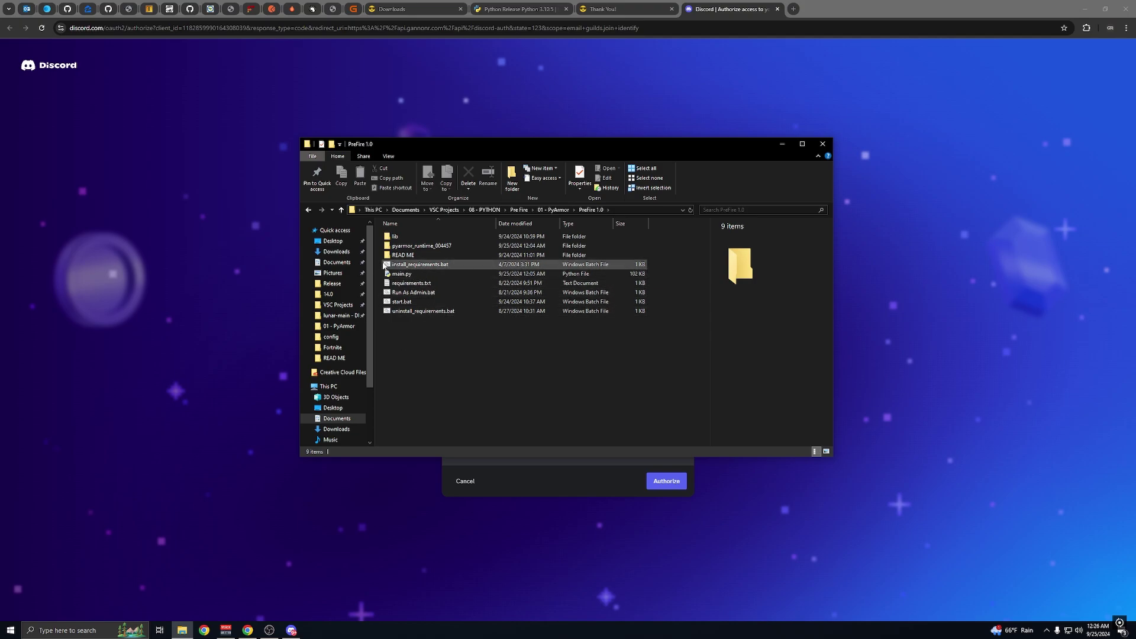
left_click(408, 265)
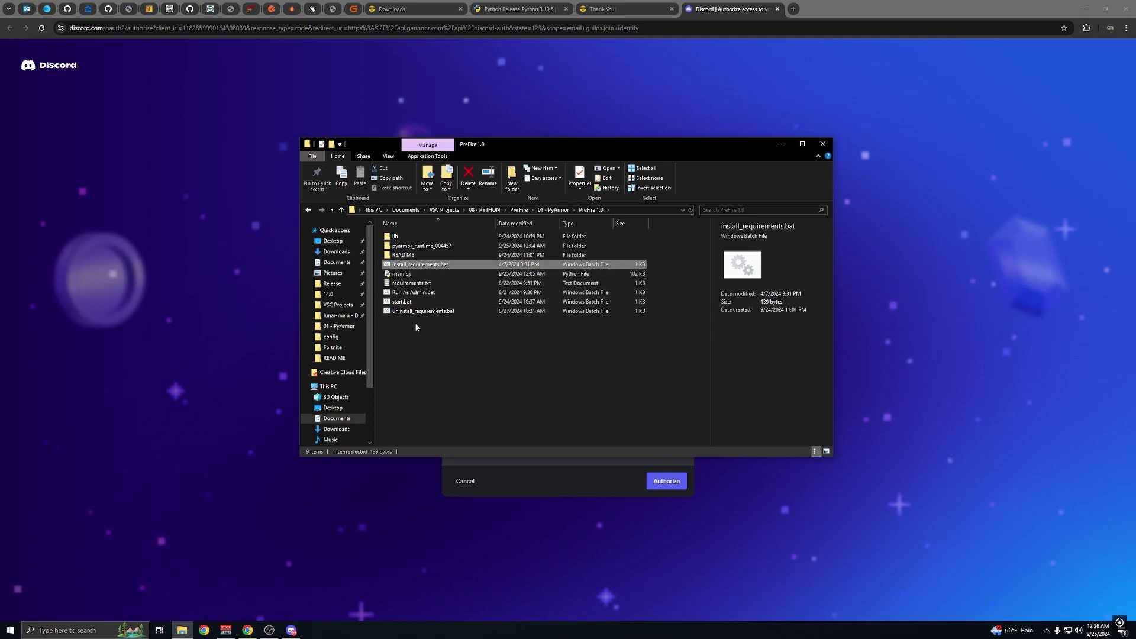
left_click(410, 303)
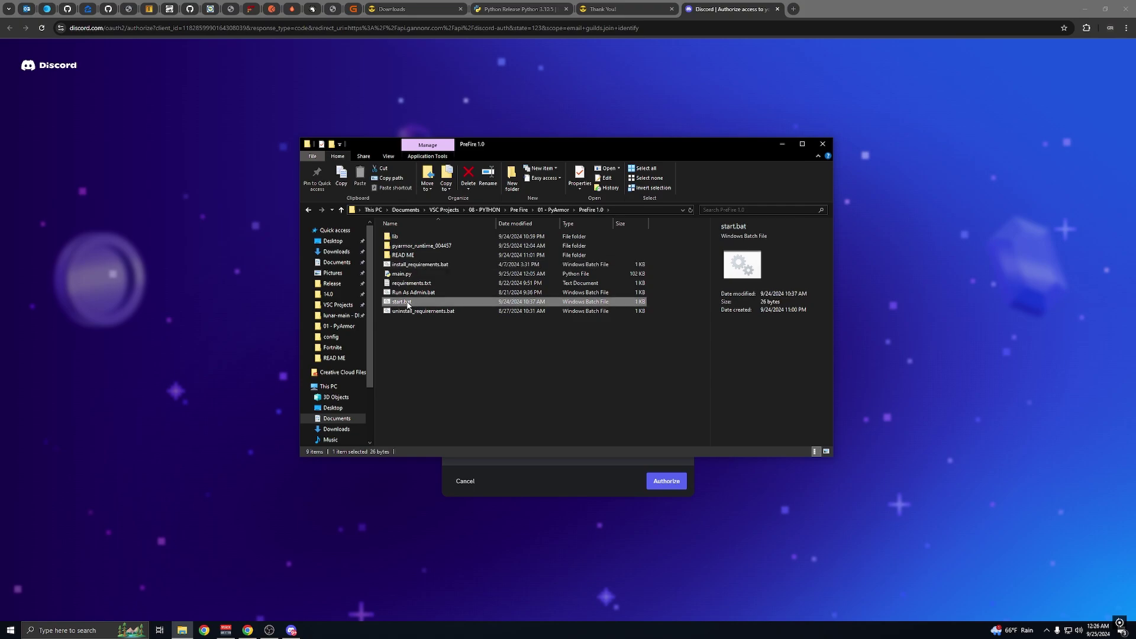
double_click(405, 240)
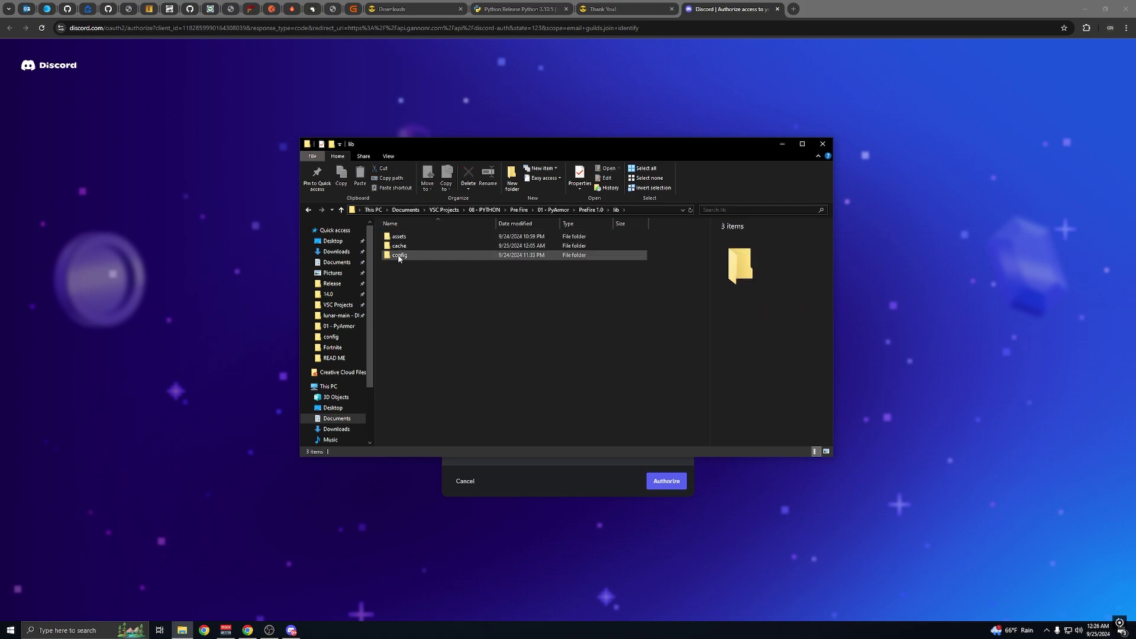
double_click(403, 254)
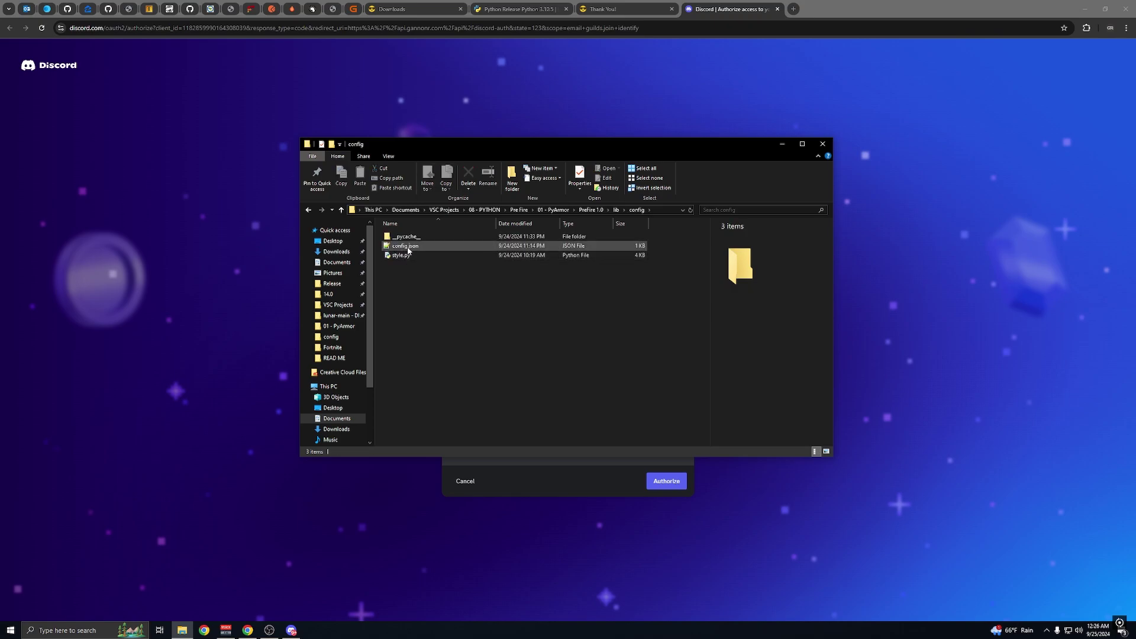
left_click(406, 247)
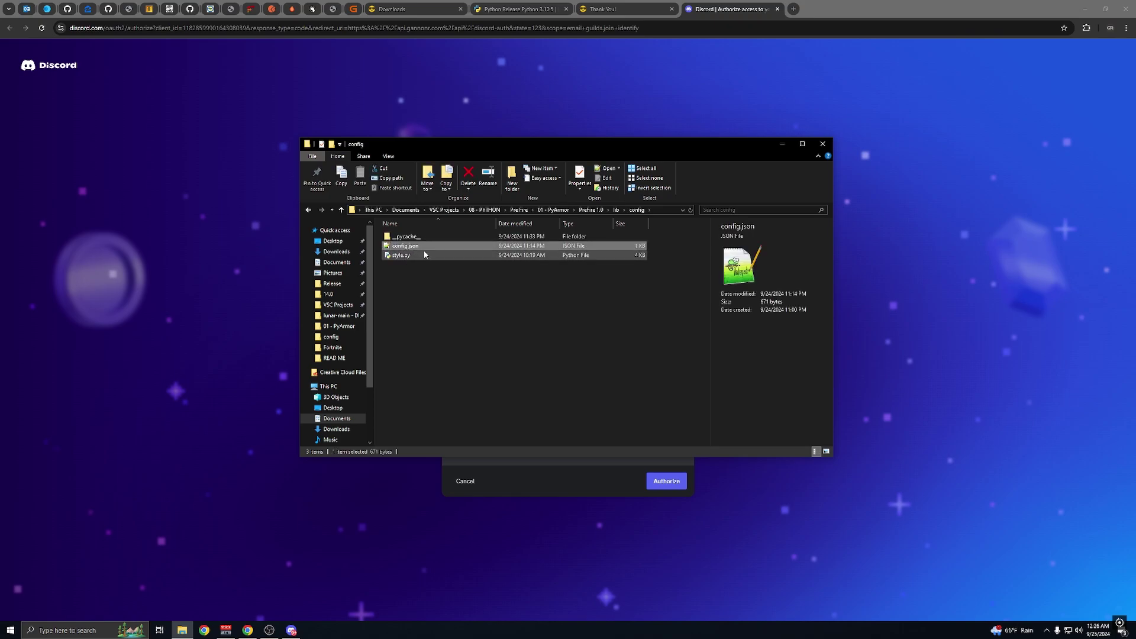
left_click(596, 209)
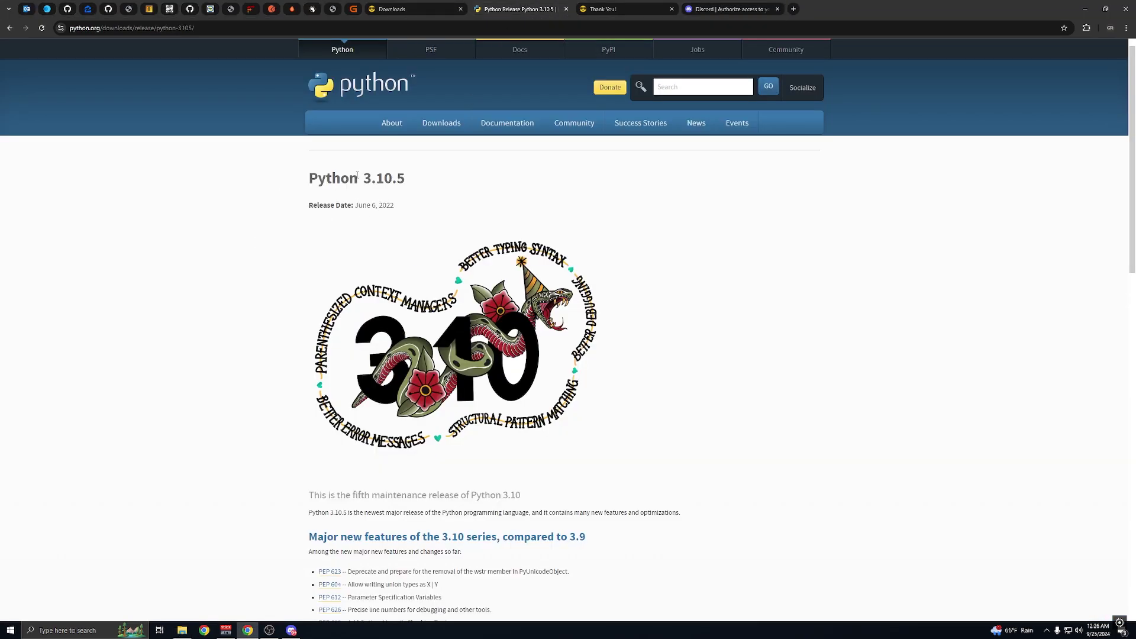
left_click_drag(363, 177, 431, 183)
left_click(378, 222)
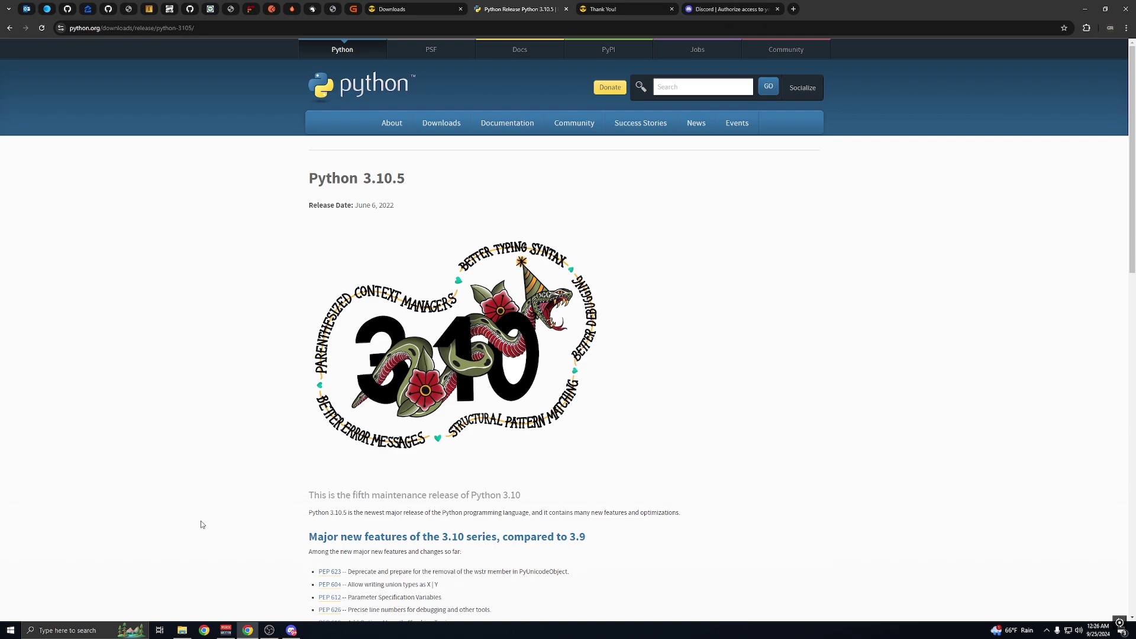
left_click(65, 630)
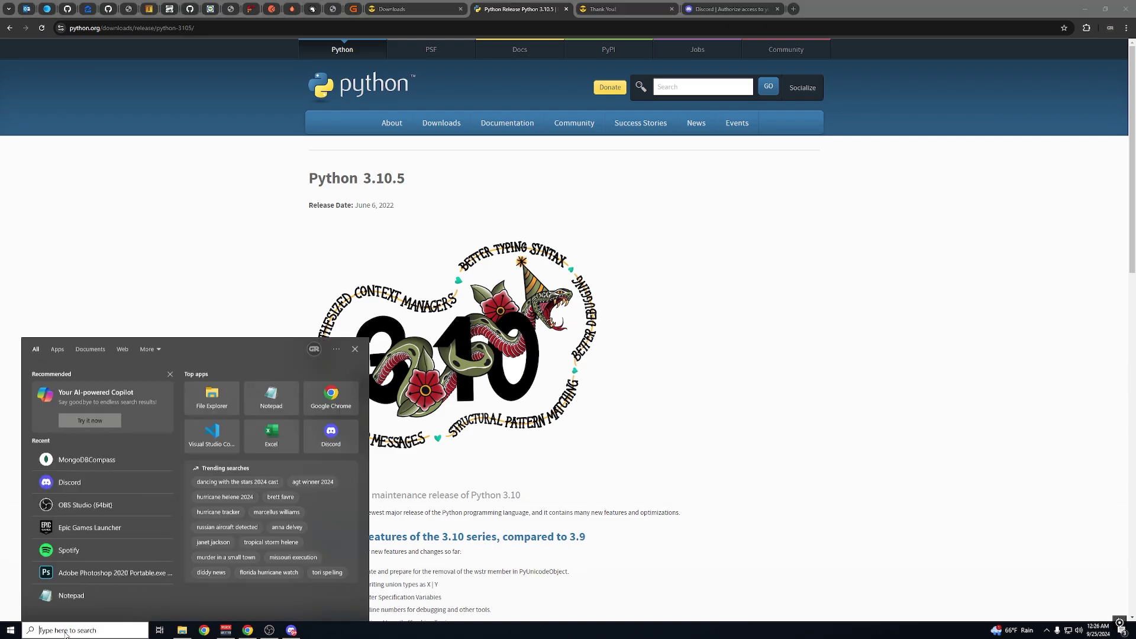
type("contro")
key("Return")
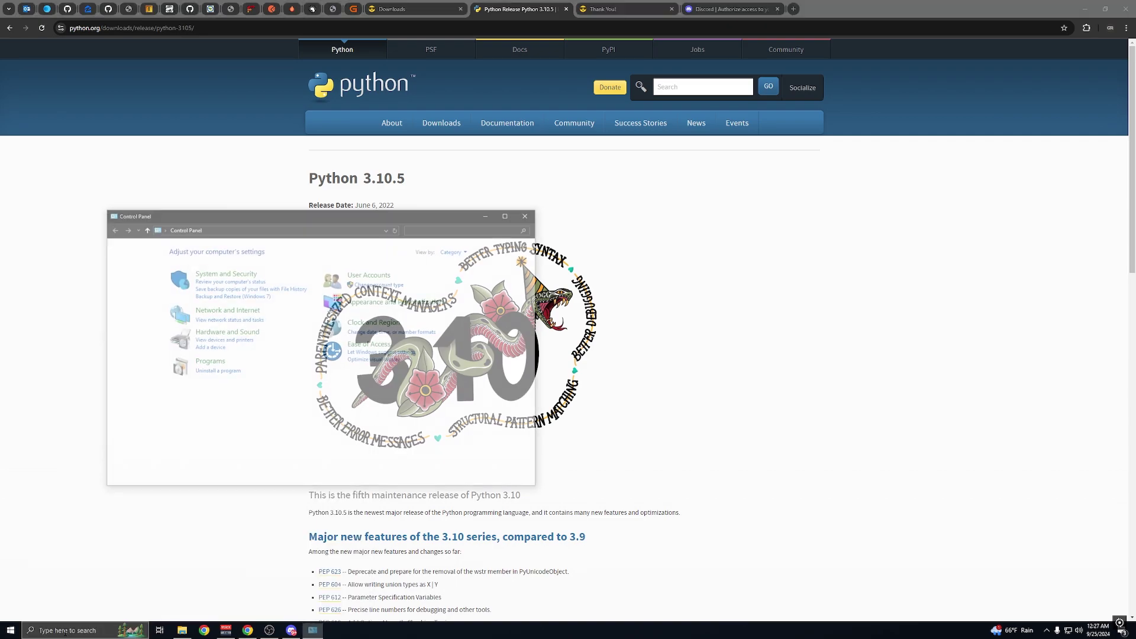
left_click(217, 372)
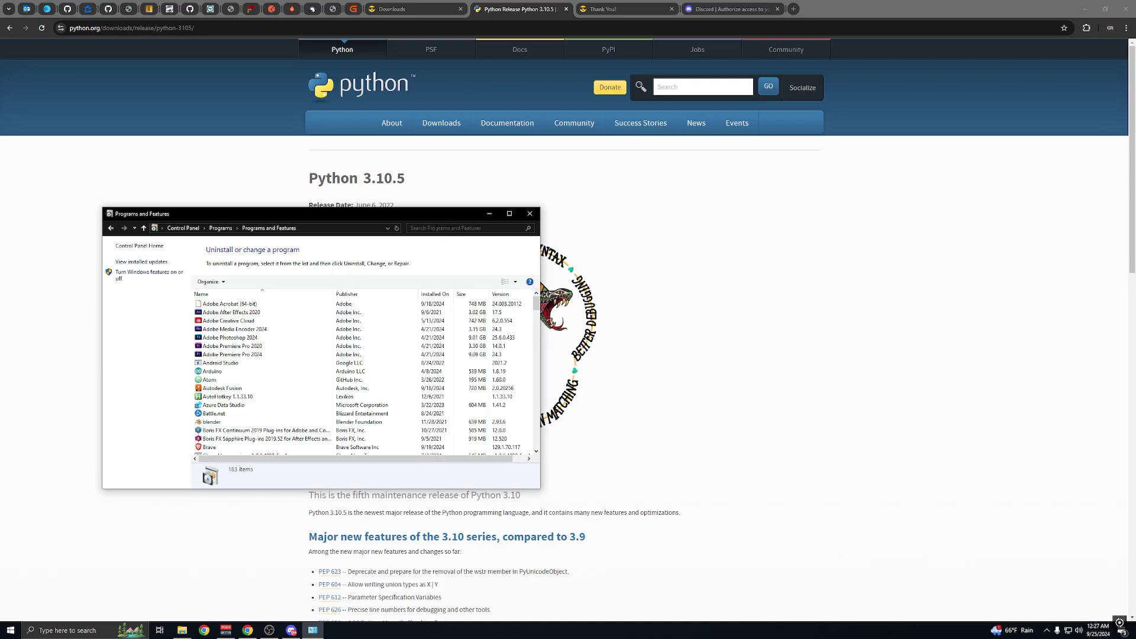
type("python")
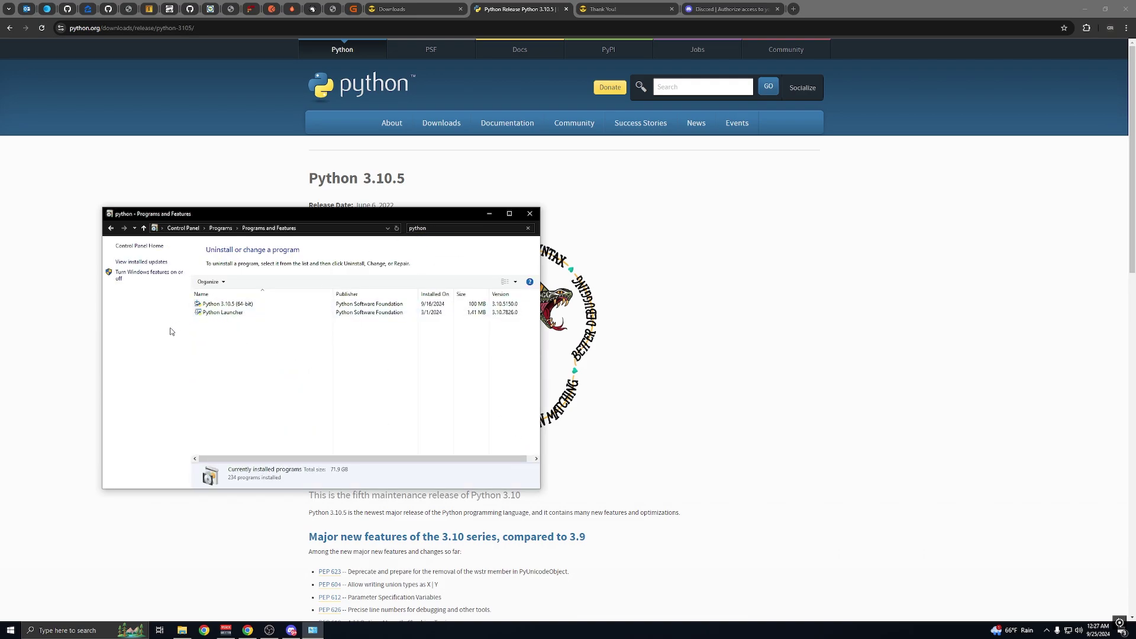
right_click(232, 308)
left_click(255, 310)
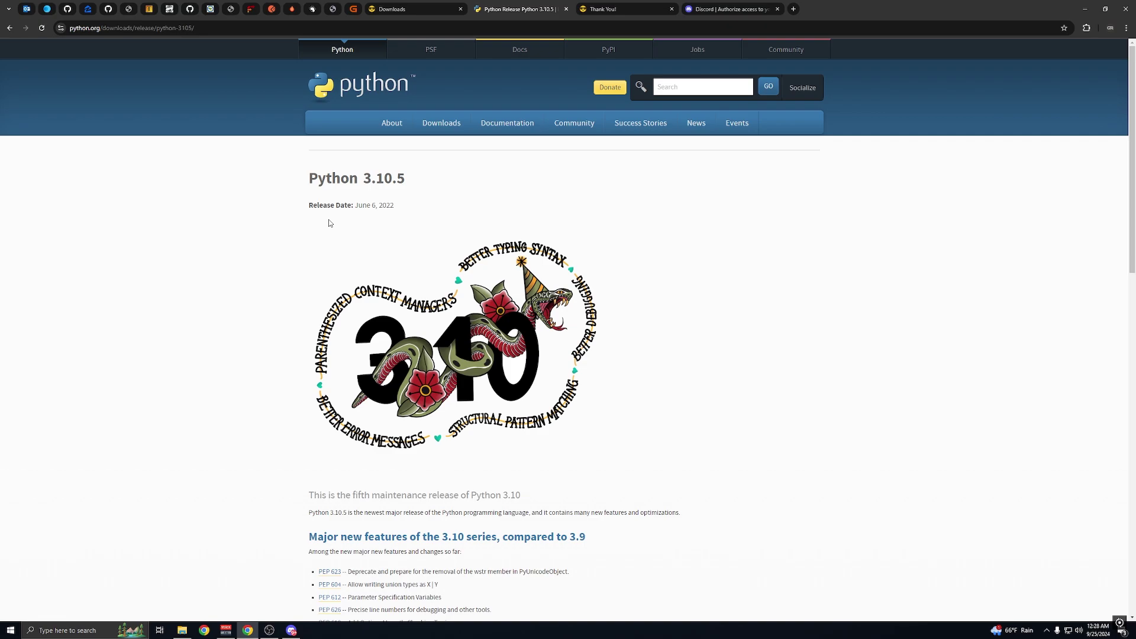
Run install_requirements.bat from the PreFire 1.0 folder and close the finished console
key("alt+Tab")
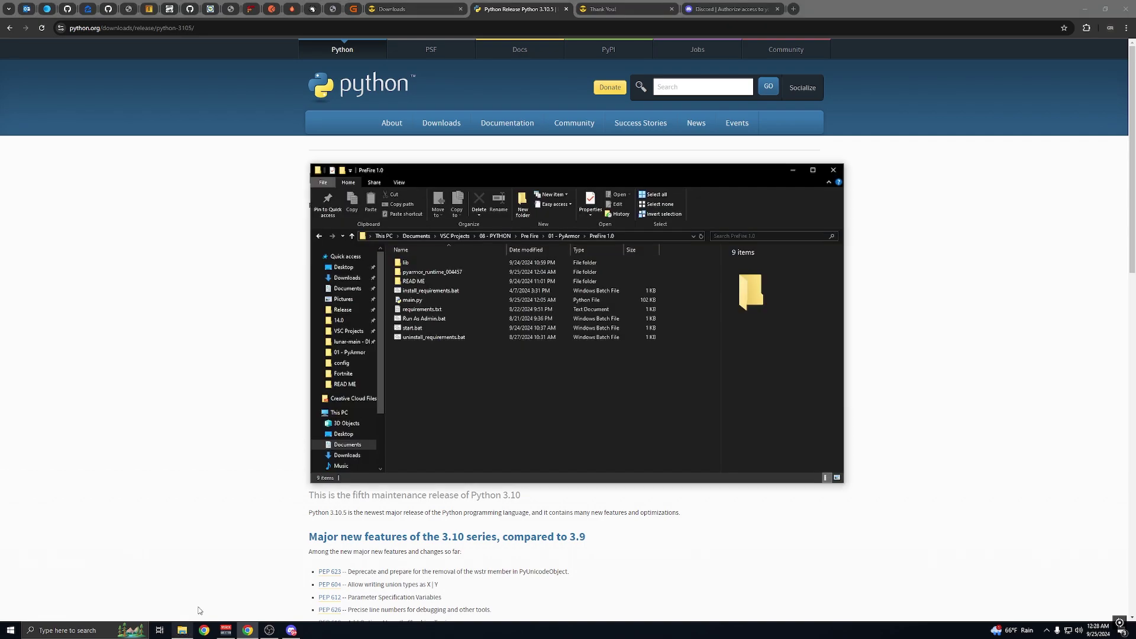
left_click_drag(525, 171, 507, 167)
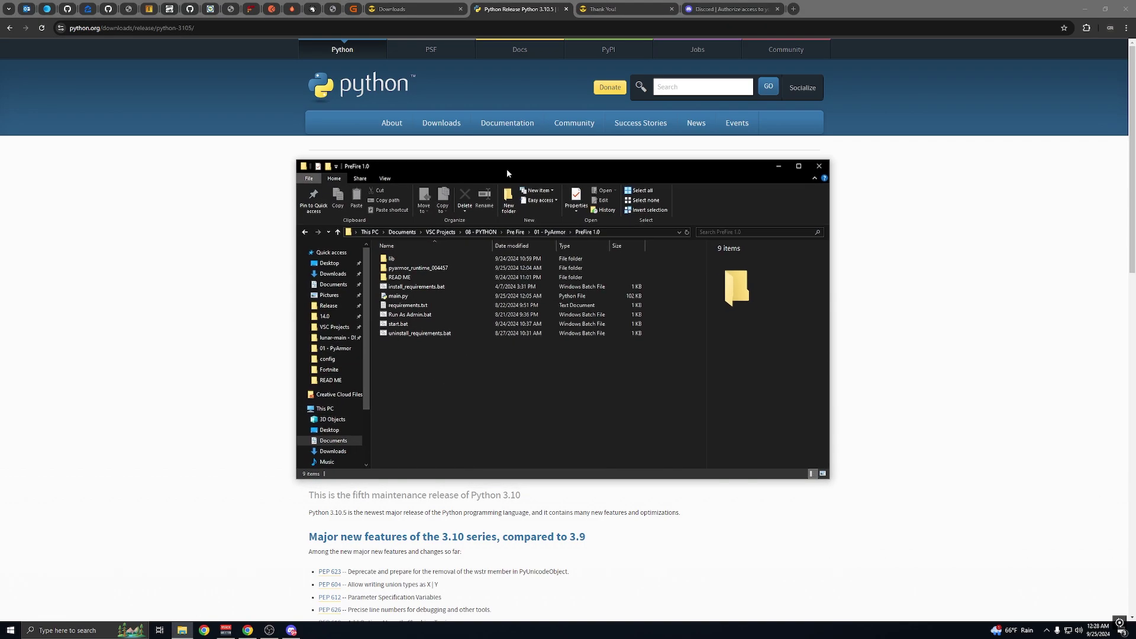
double_click(400, 290)
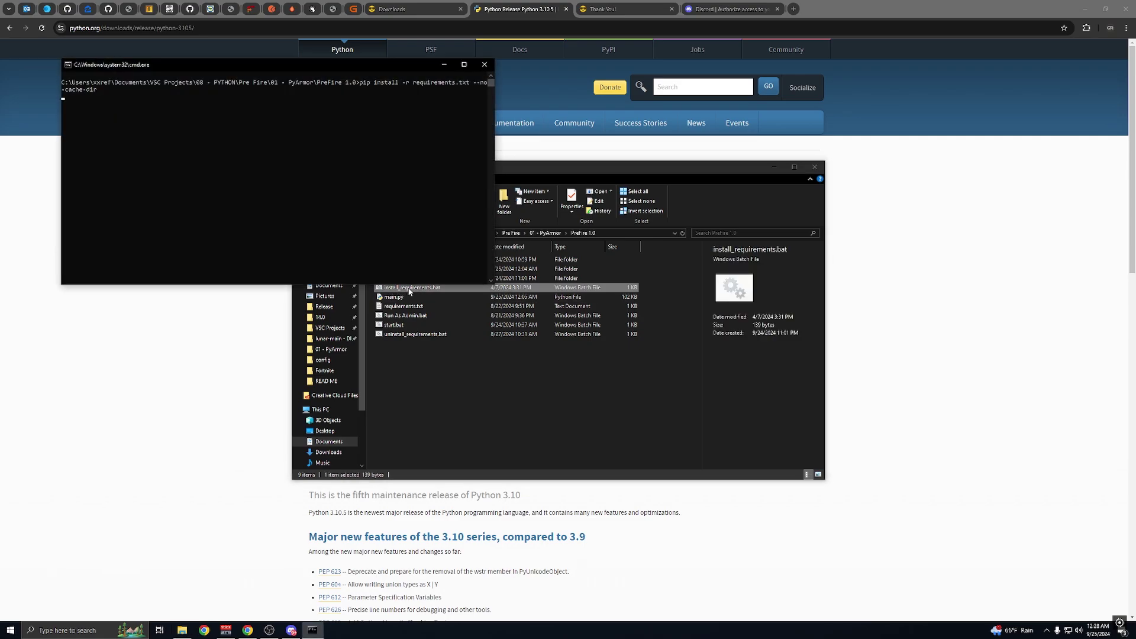
left_click_drag(290, 83, 291, 104)
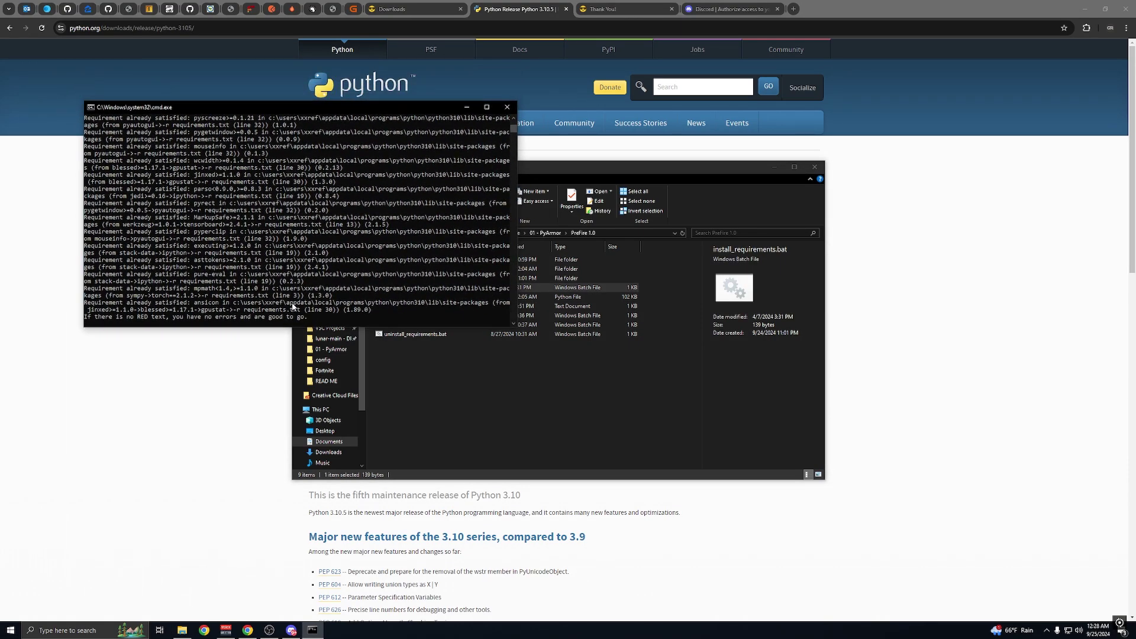
left_click_drag(364, 111, 351, 118)
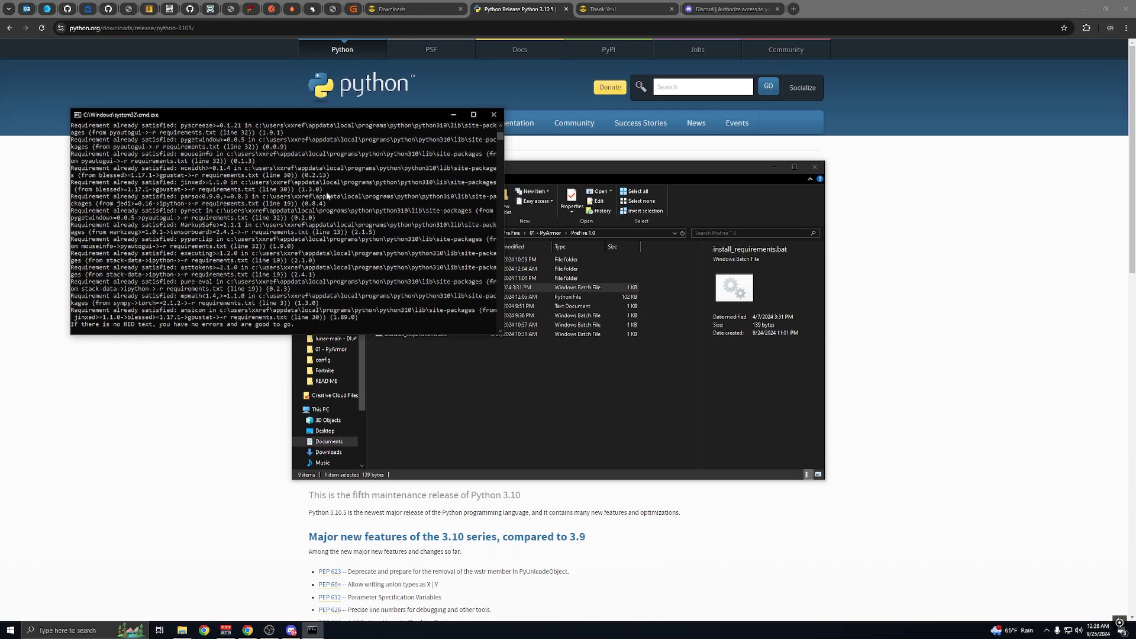
left_click(494, 115)
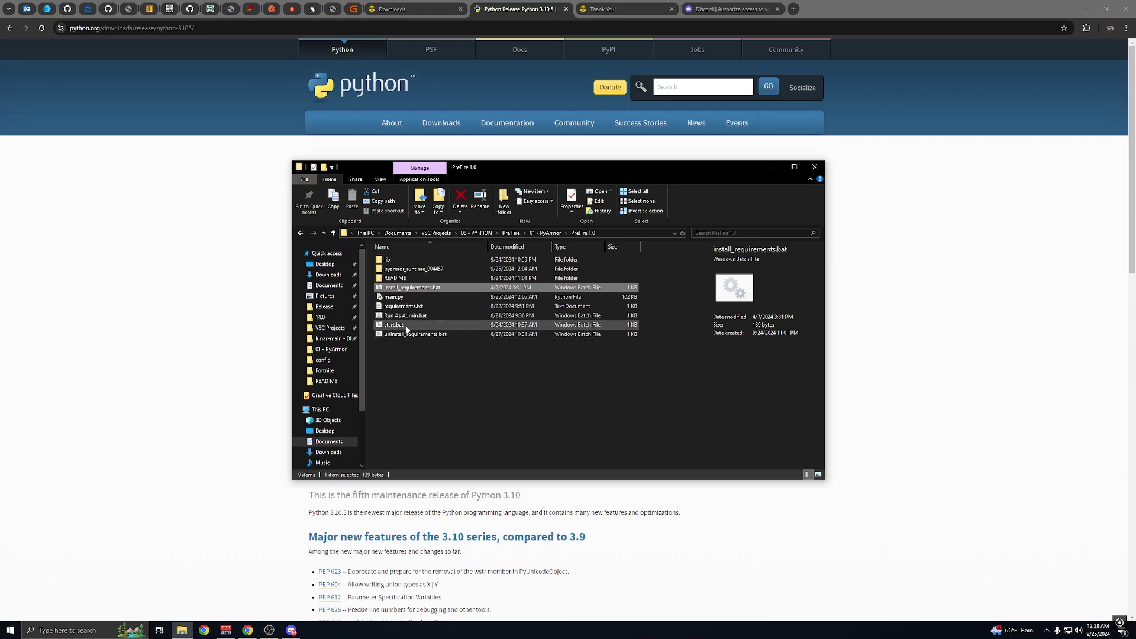
Launch PreFire with start.bat and submit the username and password at the console login
double_click(395, 325)
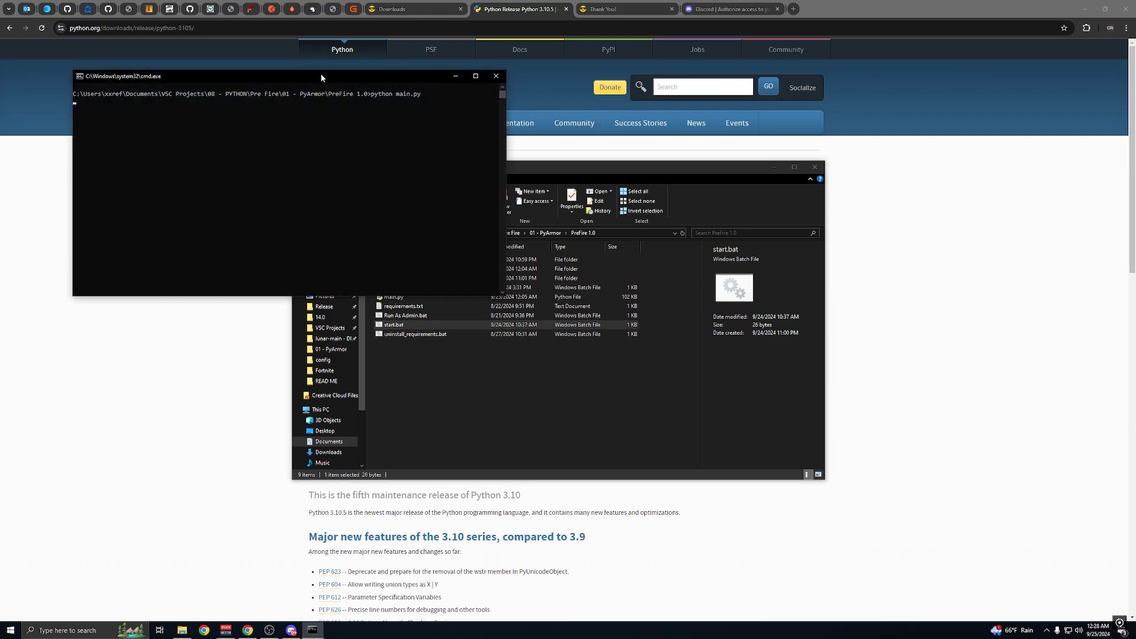
mouse_move(320, 78)
left_mouse_down()
mouse_move(329, 117)
mouse_move(358, 134)
left_mouse_up()
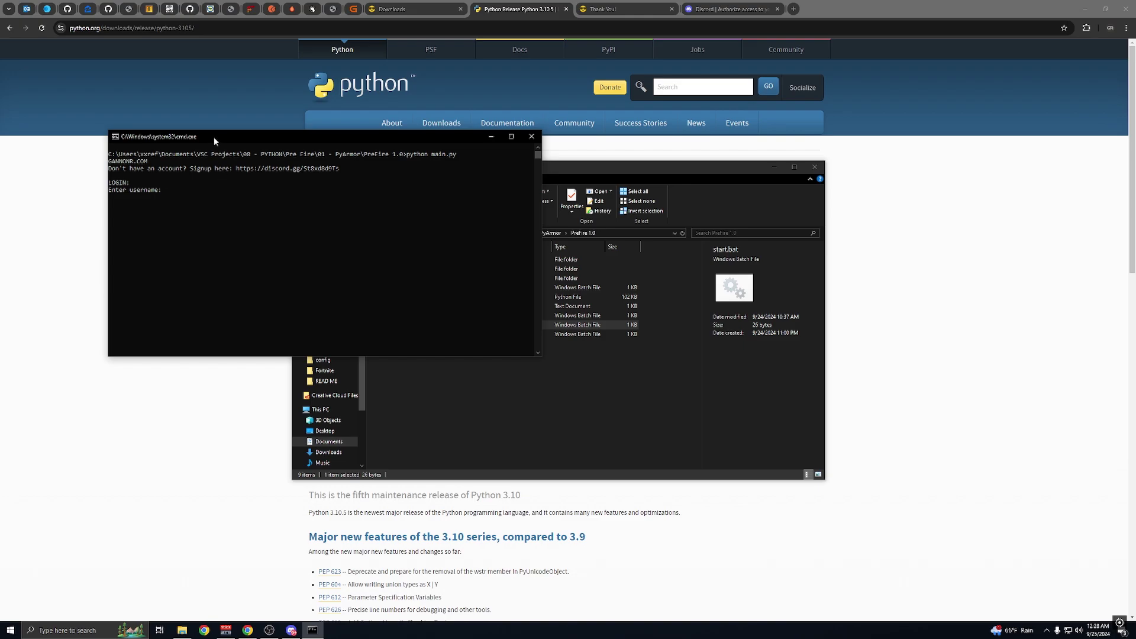
left_click_drag(200, 138, 205, 143)
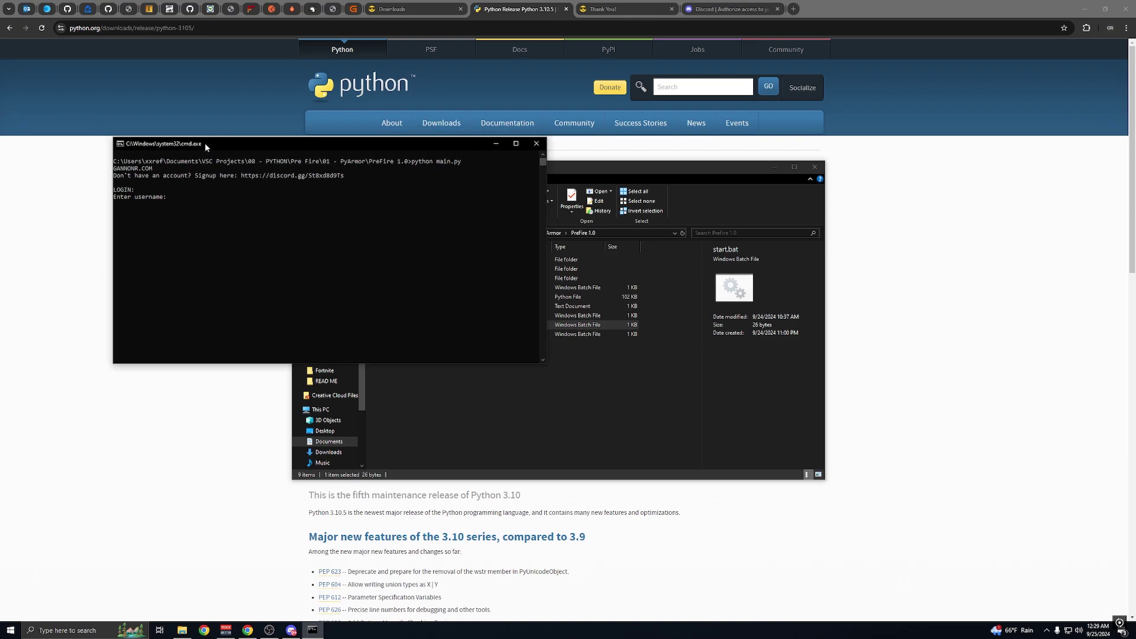
key("Return")
key("Return")
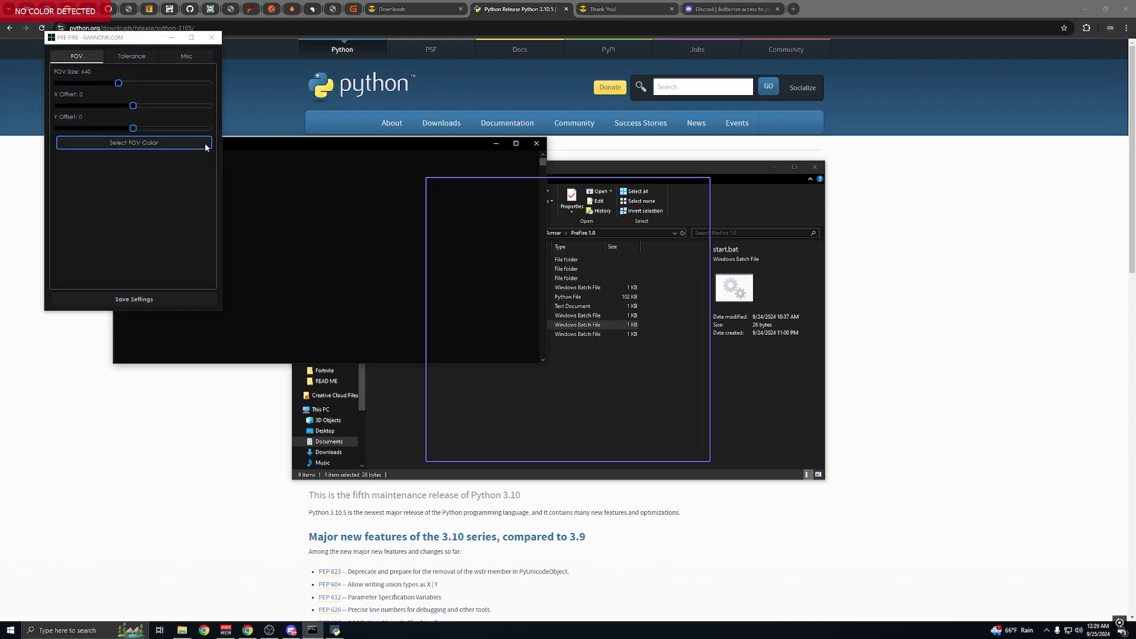
Position the settings window and glance at the Tolerance and Misc tabs before returning to FOV
left_click_drag(129, 40, 298, 197)
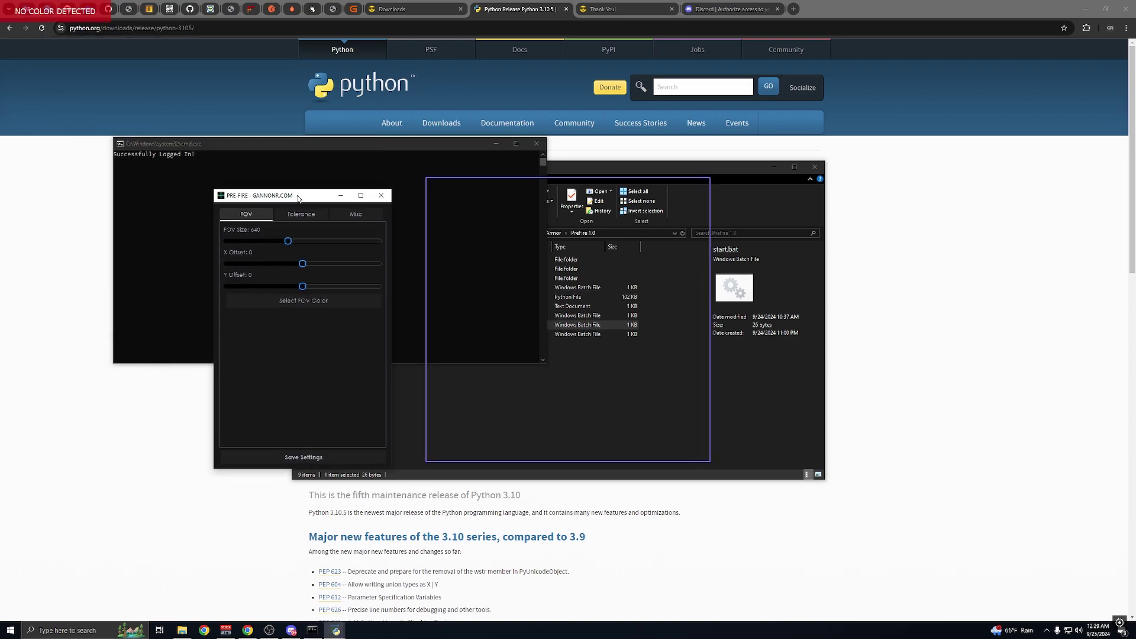
left_click(495, 143)
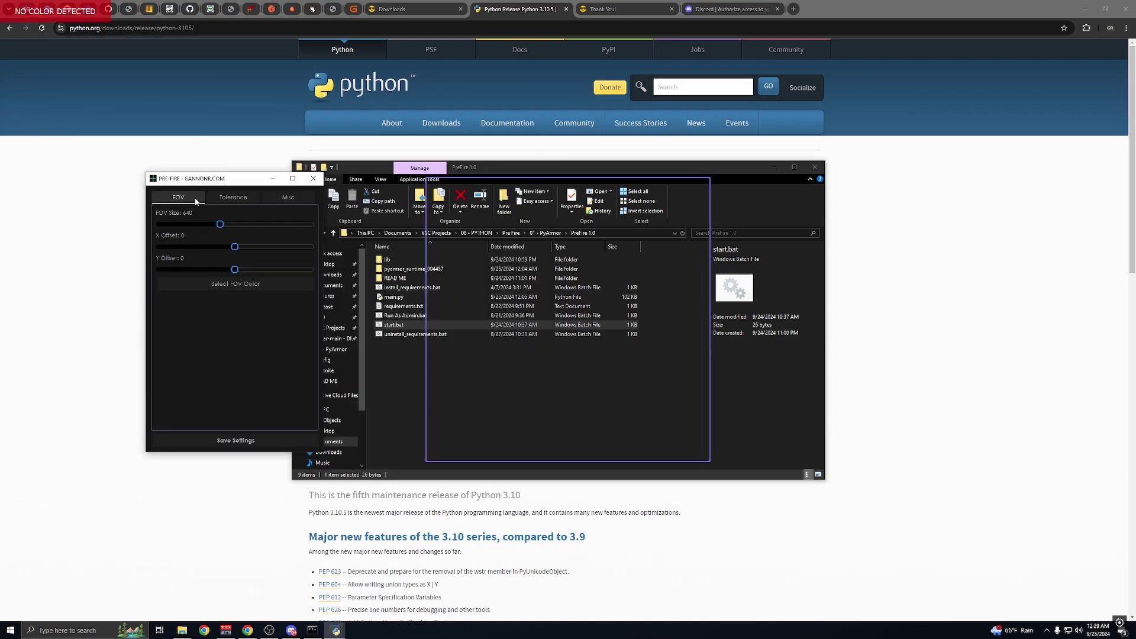
left_click(232, 197)
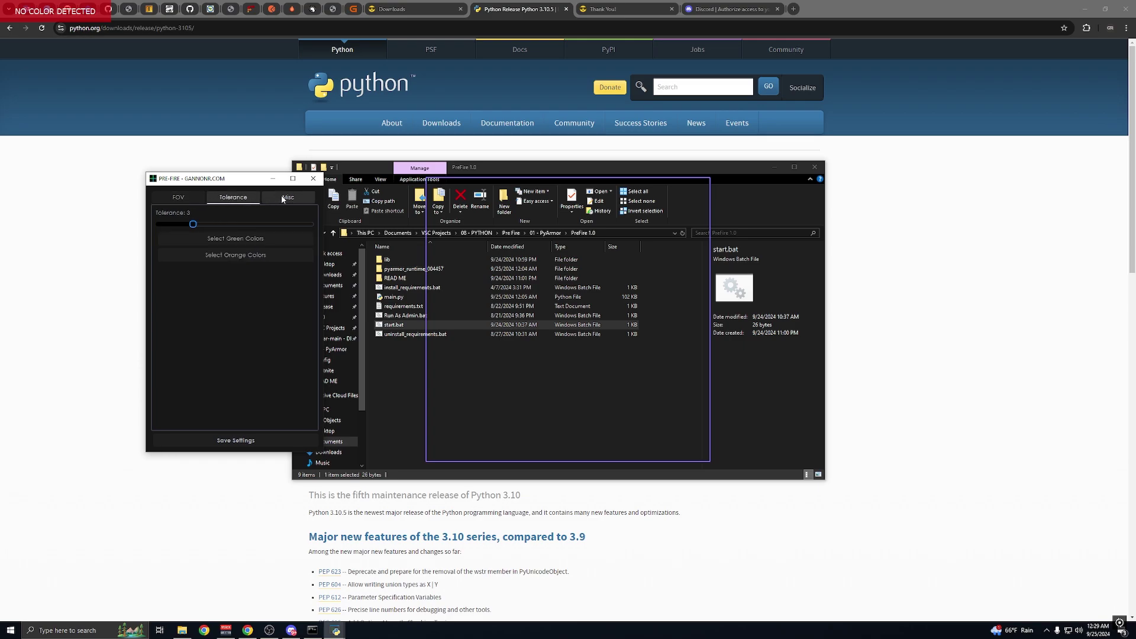
left_click(284, 199)
left_click(178, 197)
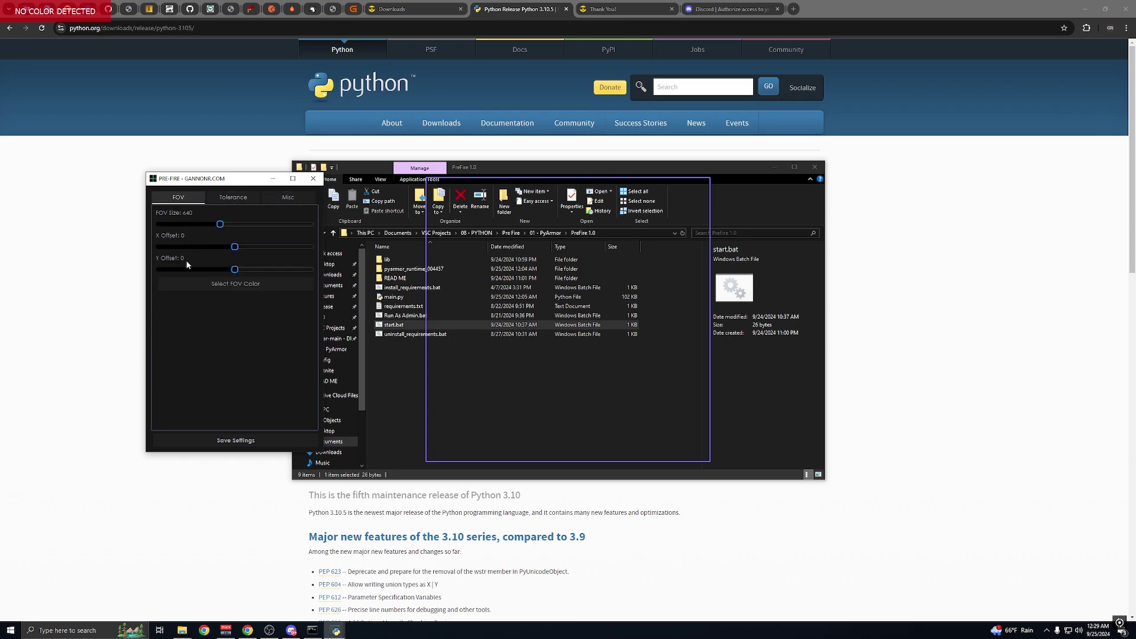
left_click_drag(220, 184, 101, 171)
Set FOV size to 746, X offset to 213 and Y offset to 18
left_click_drag(104, 213, 115, 211)
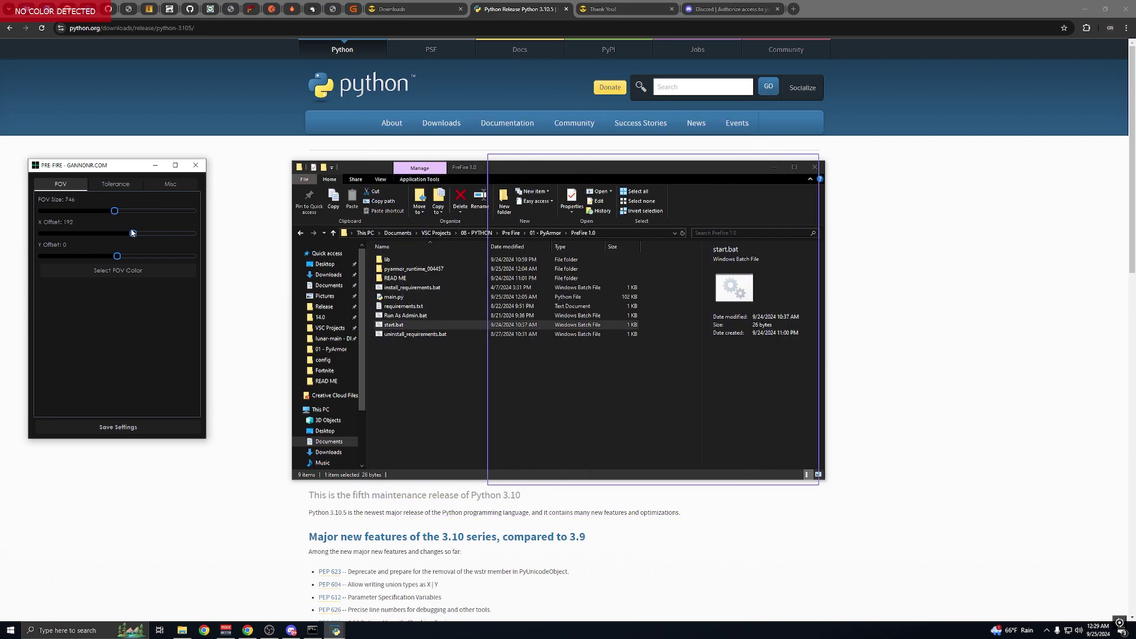
left_click_drag(116, 235, 115, 233)
left_click_drag(112, 171, 134, 194)
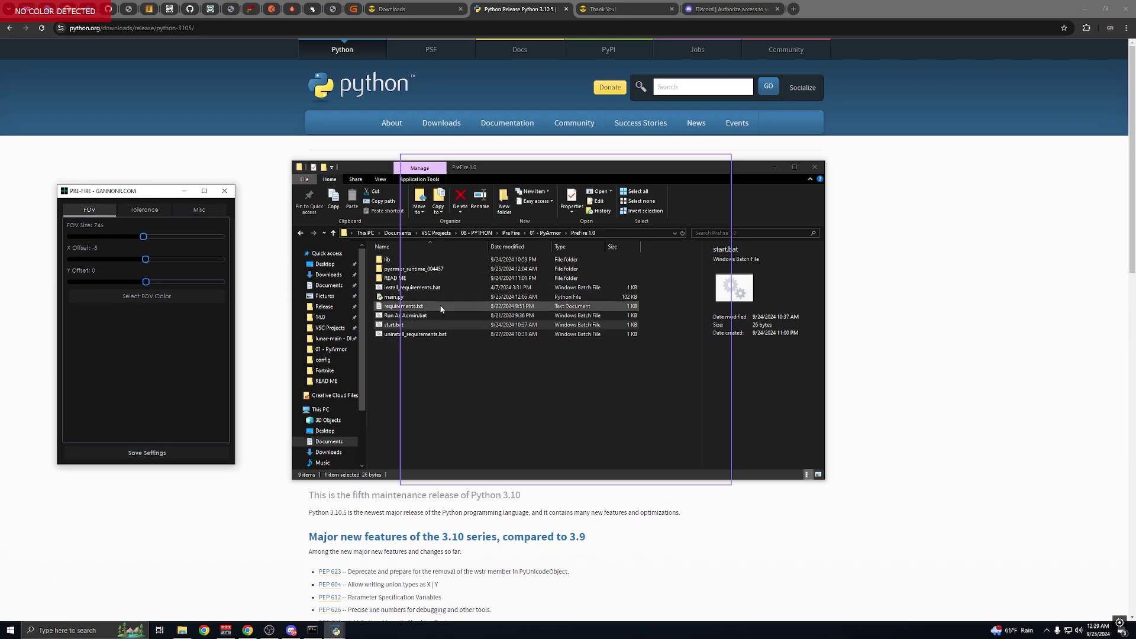
mouse_move(147, 259)
left_mouse_down()
mouse_move(161, 259)
mouse_move(153, 281)
mouse_move(164, 260)
left_mouse_up()
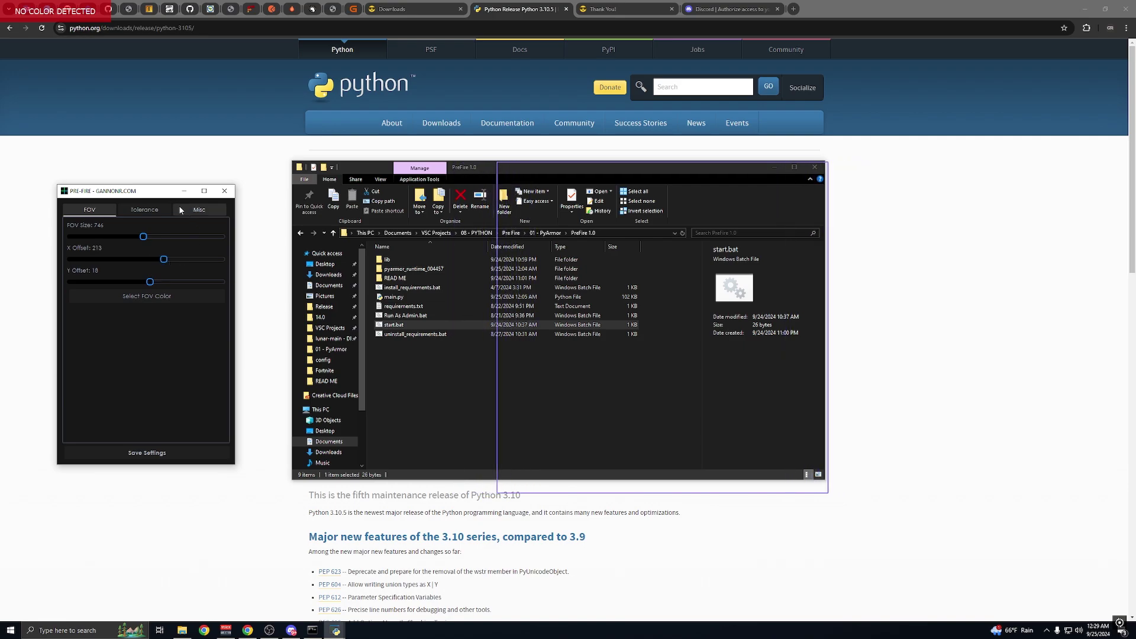
Review the Tolerance tab at 3 with green and orange color picking
left_click(138, 210)
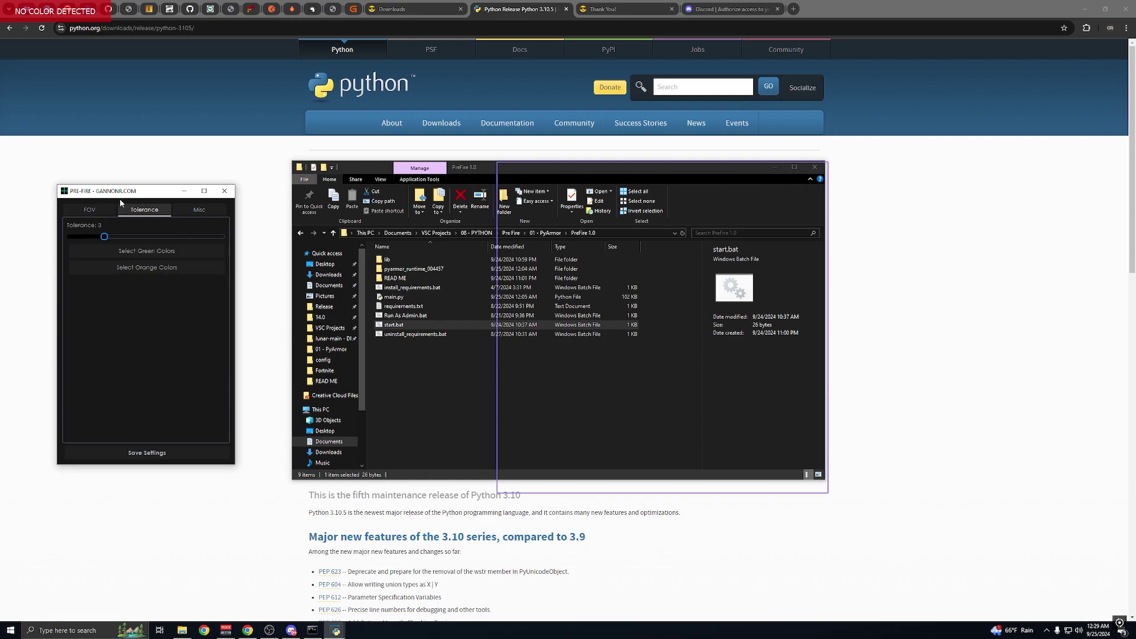
left_click_drag(109, 196, 139, 190)
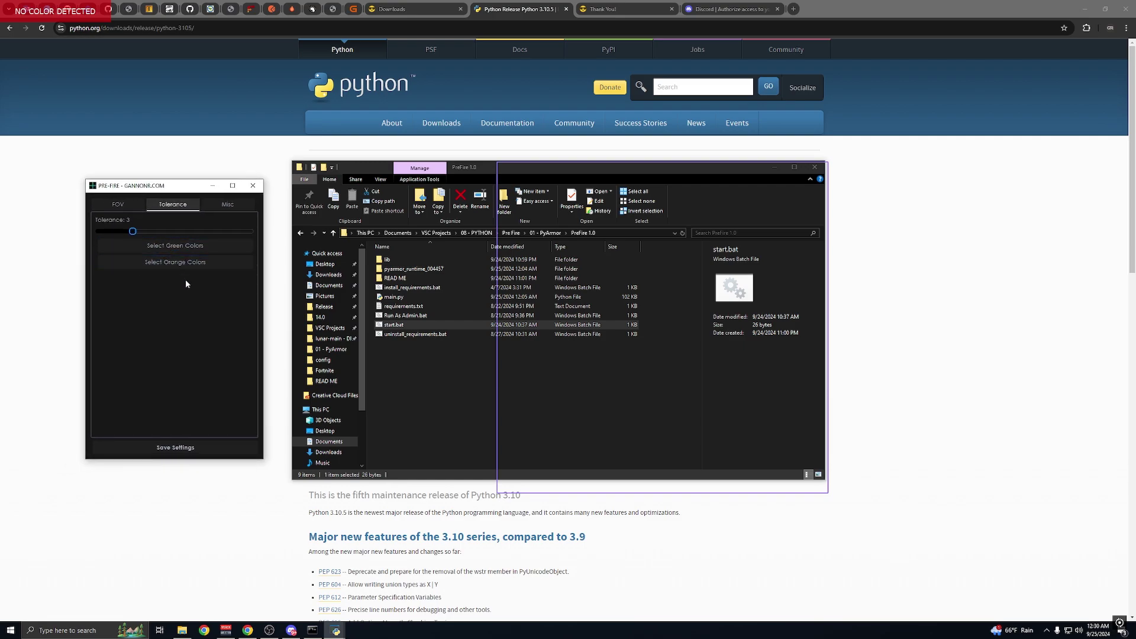
left_click_drag(188, 189, 173, 194)
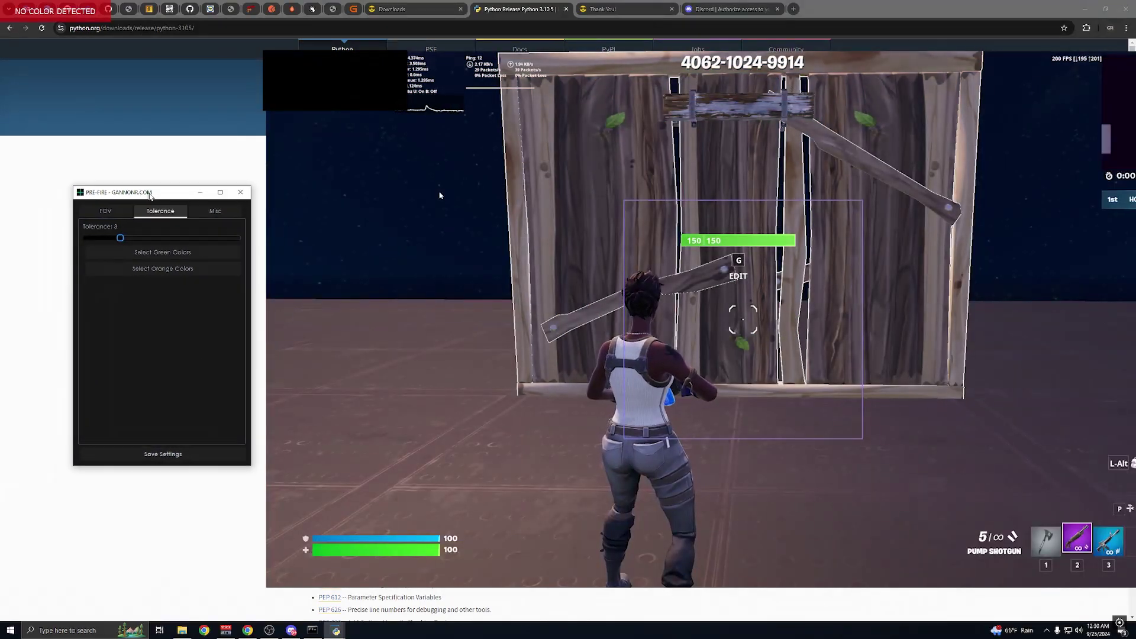
left_click_drag(133, 254, 144, 256)
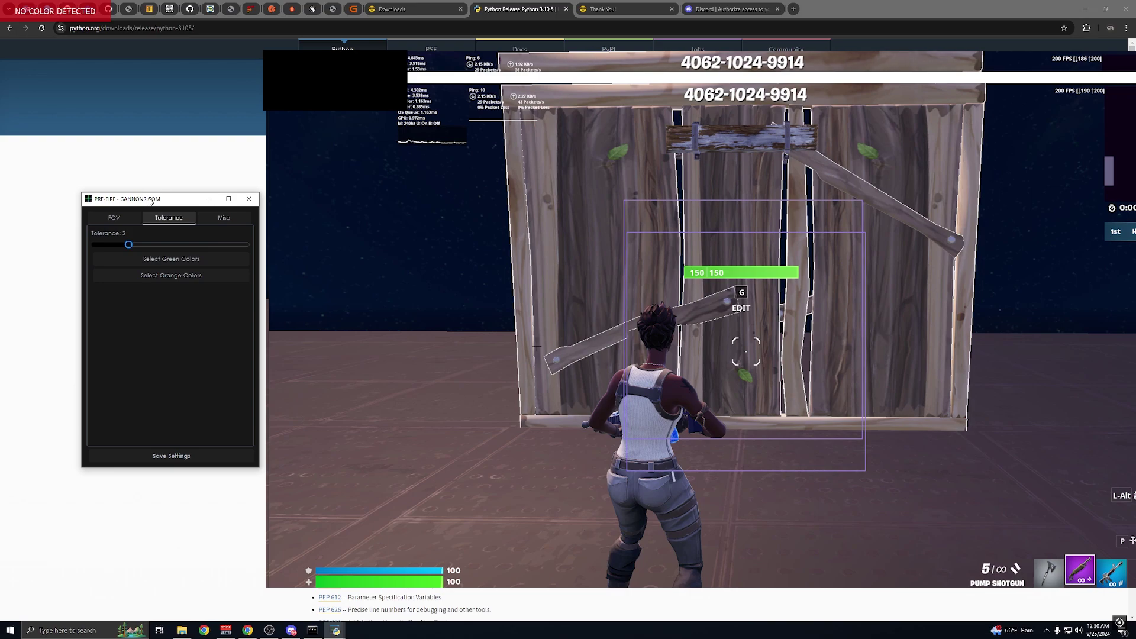
left_click_drag(161, 198, 152, 199)
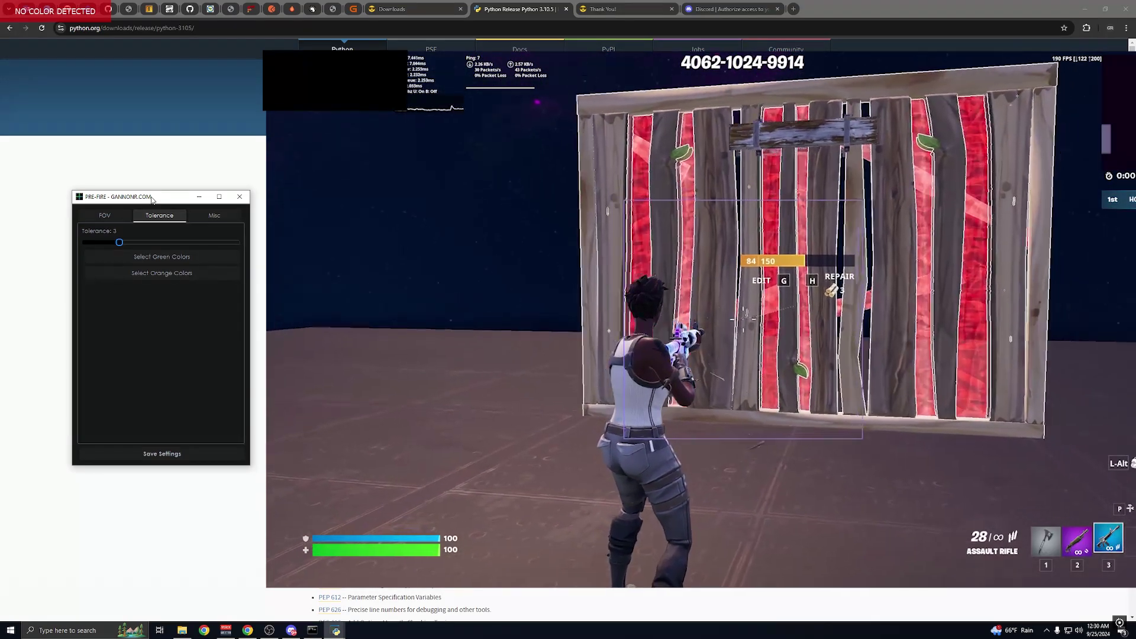
key("super")
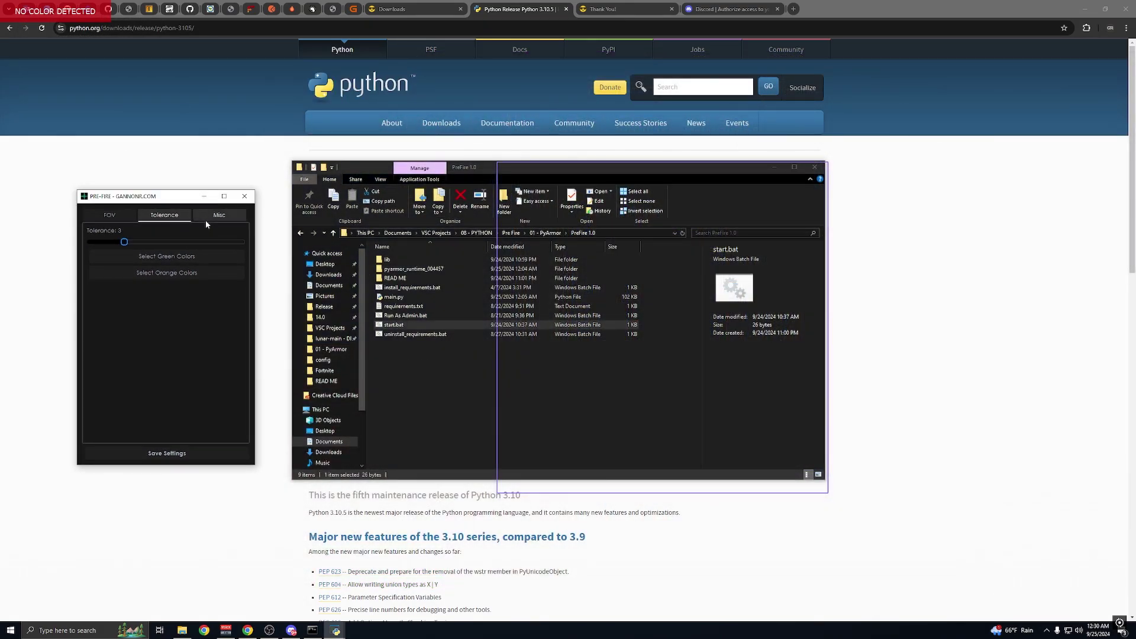
On the Misc tab, set the activation keybind to Right Click
left_click(205, 219)
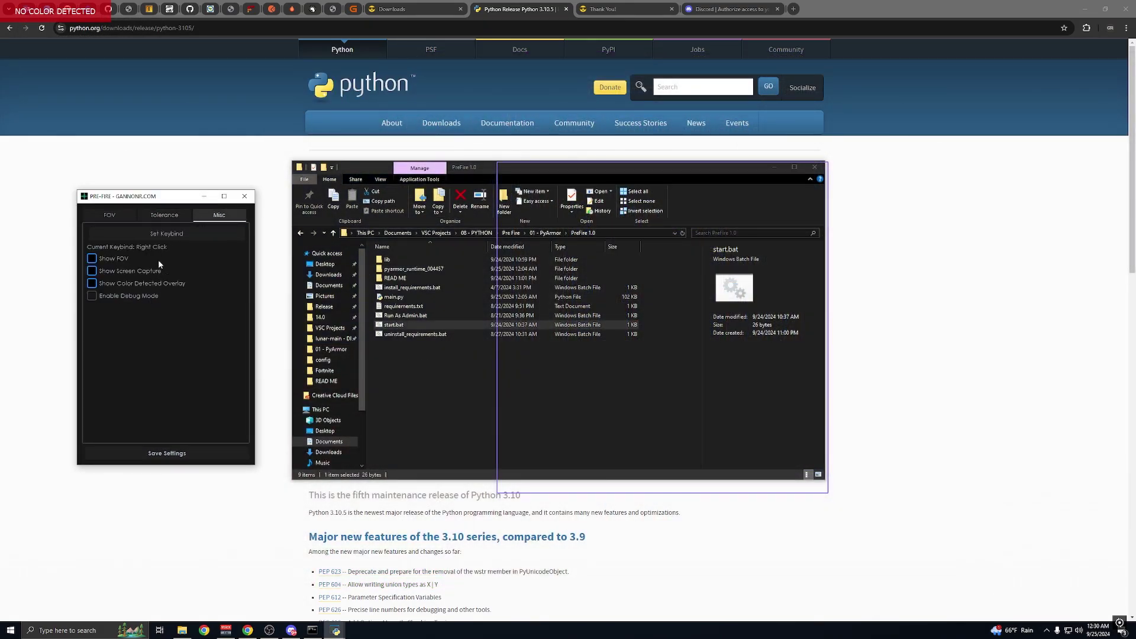
left_click(155, 236)
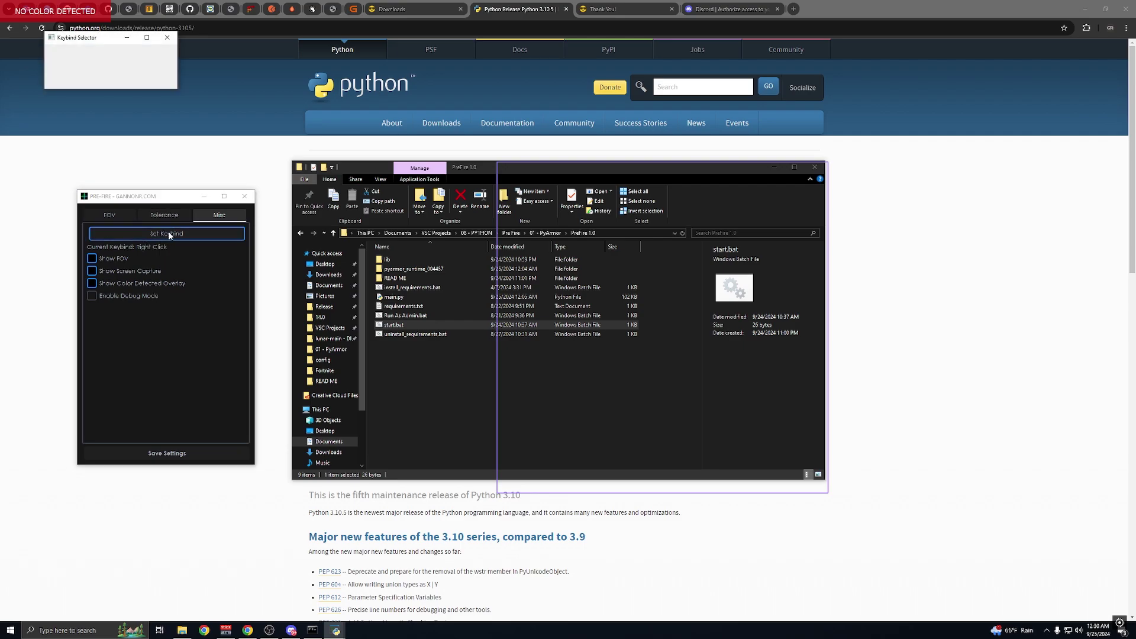
left_click_drag(107, 40, 201, 120)
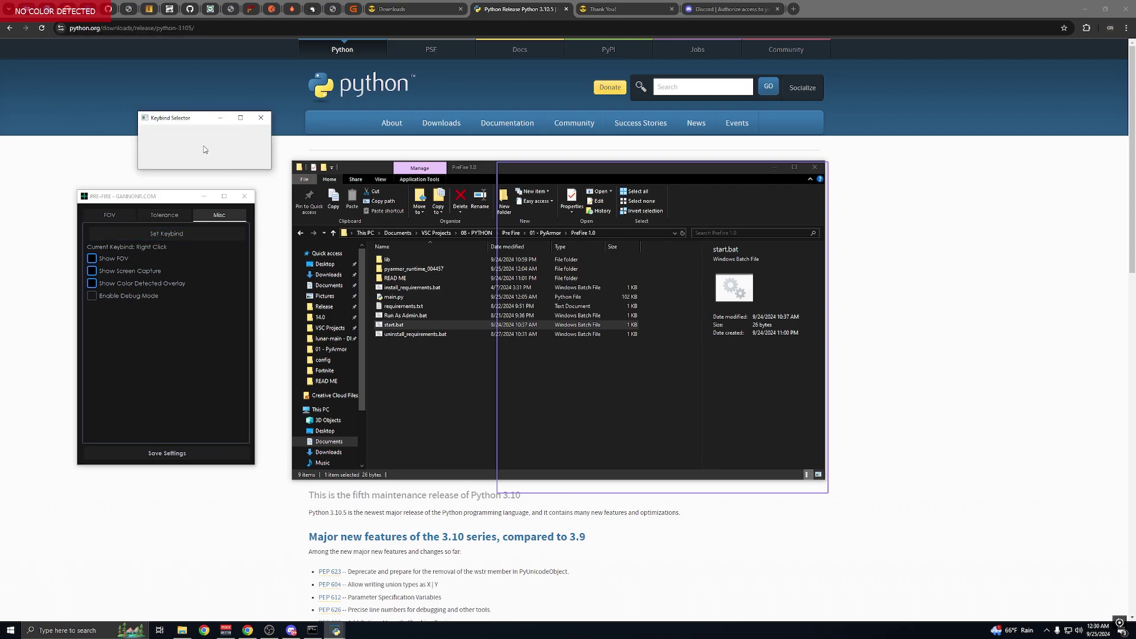
right_click(204, 149)
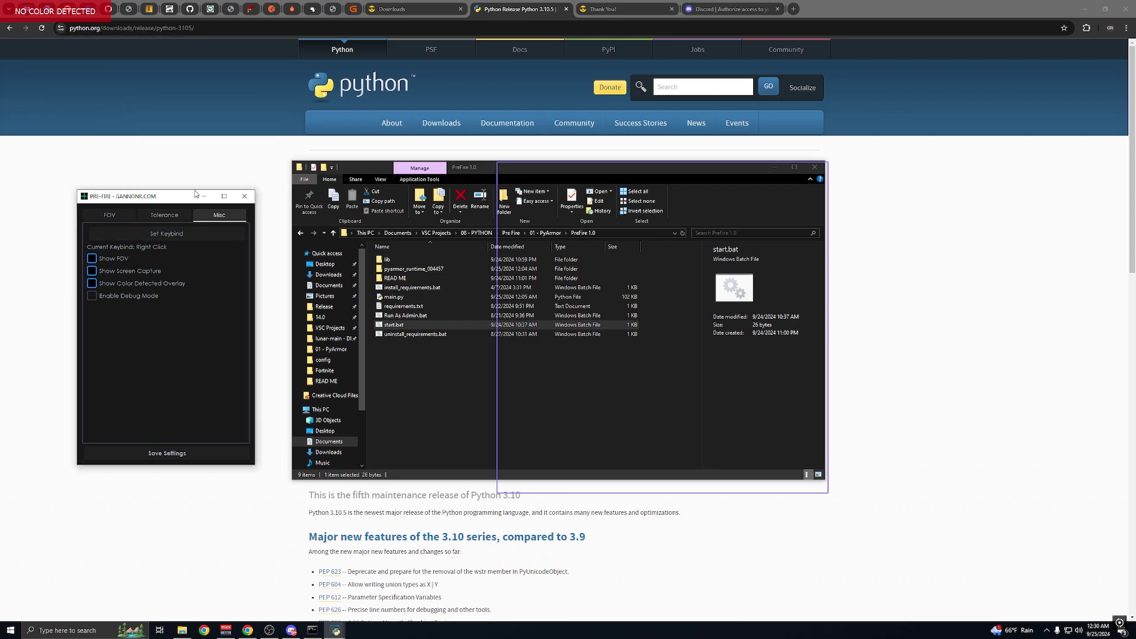
Try Left Ctrl as the activation key, then set it back to Right Click
left_click(150, 233)
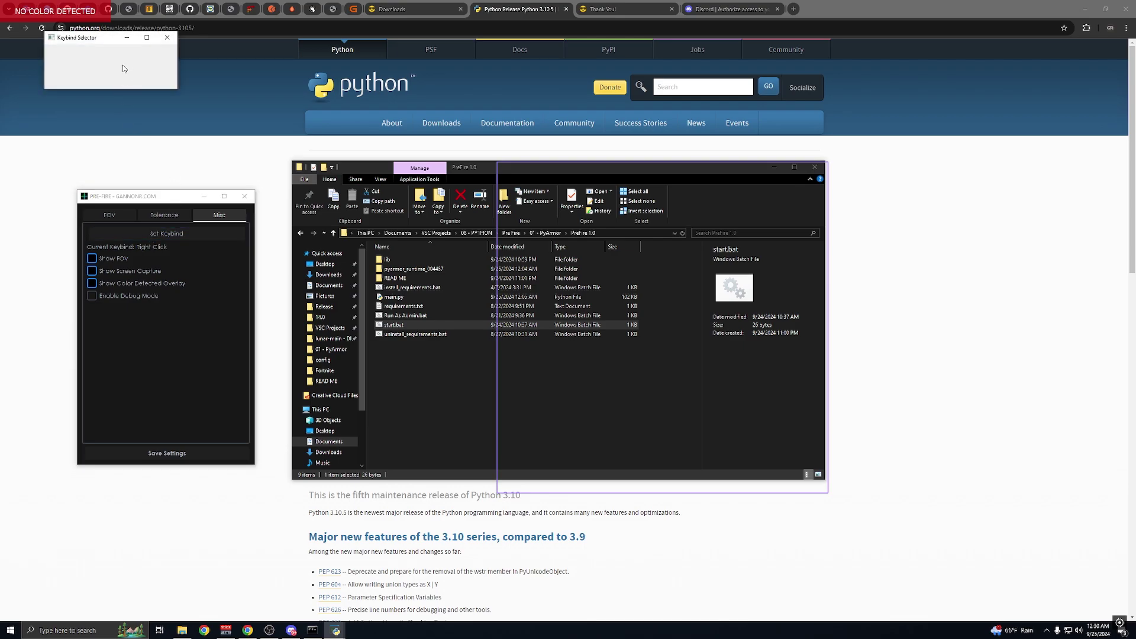
left_click(165, 232)
key("ctrl")
left_click(147, 235)
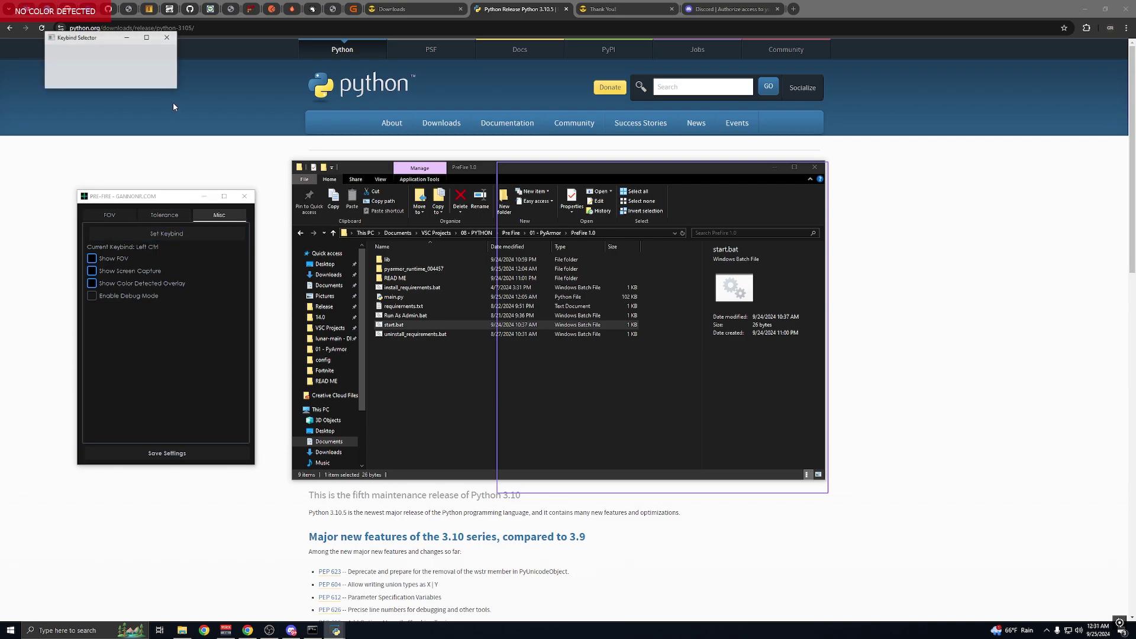
right_click(107, 54)
left_click_drag(187, 198, 200, 187)
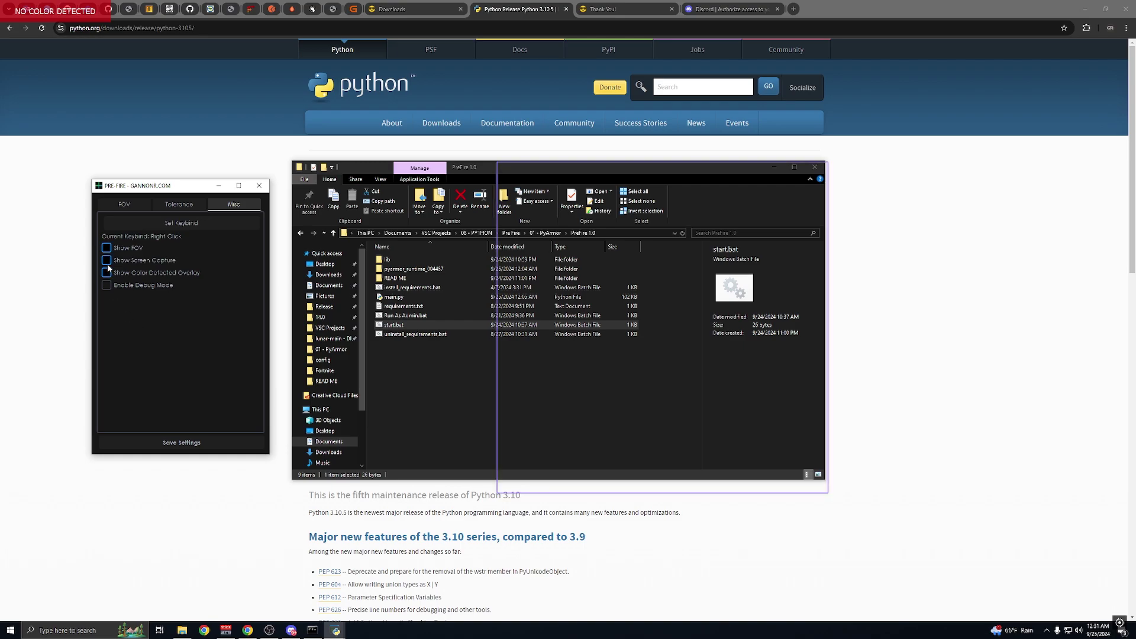
Turn the screen capture preview on and back off, then re-tick Show Color Detected Overlay
left_click(107, 261)
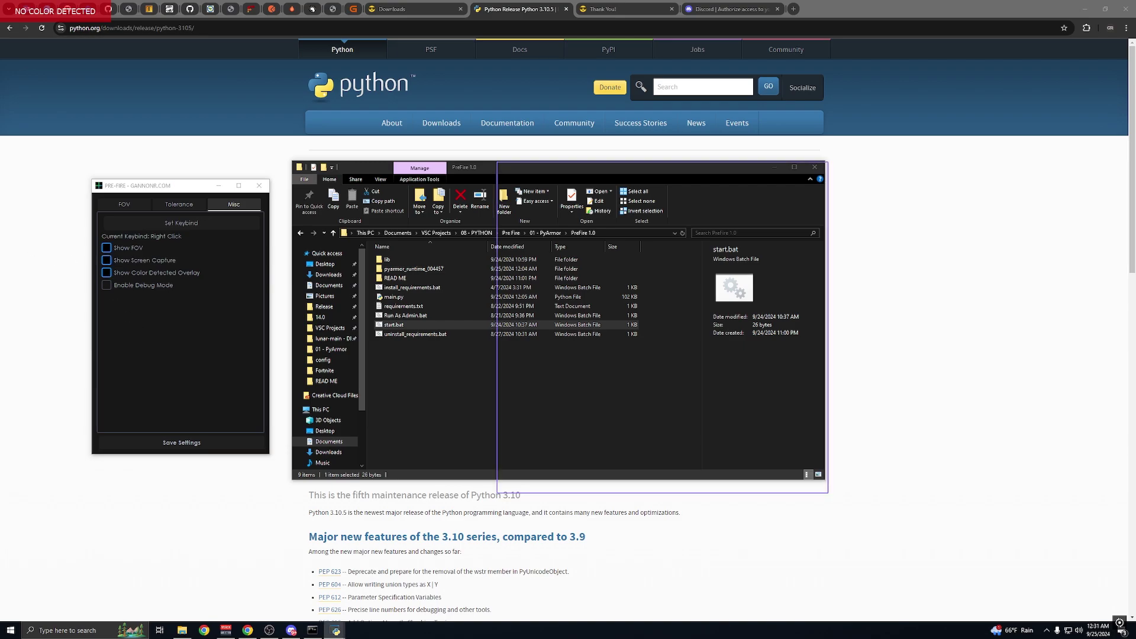
mouse_move(293, 297)
left_mouse_down()
mouse_move(397, 282)
mouse_move(380, 141)
left_mouse_up()
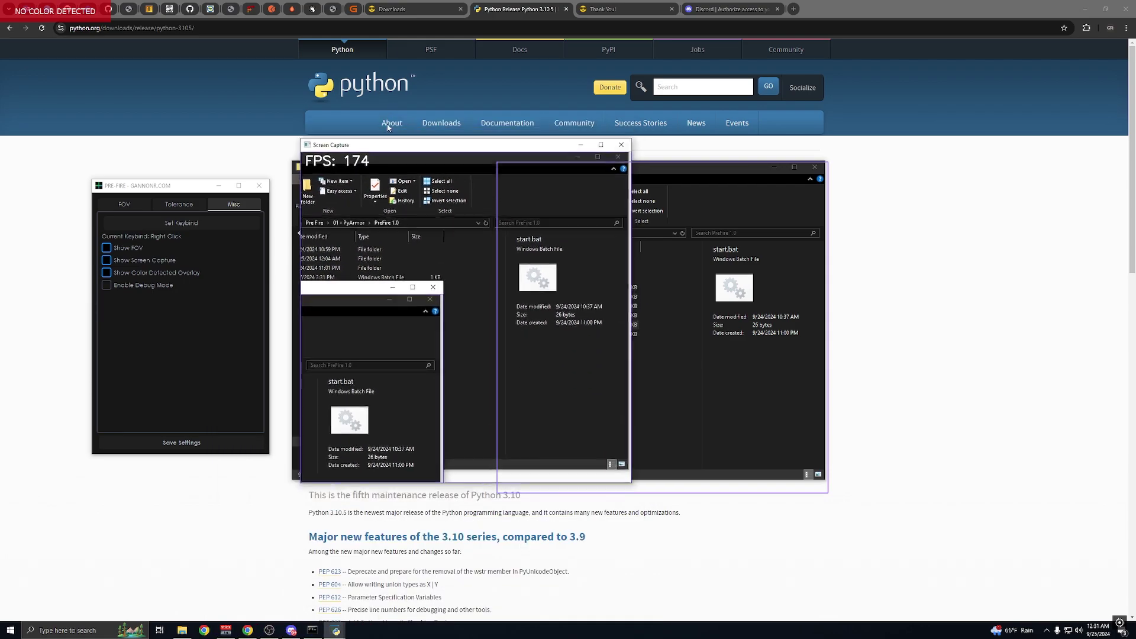
left_click(106, 260)
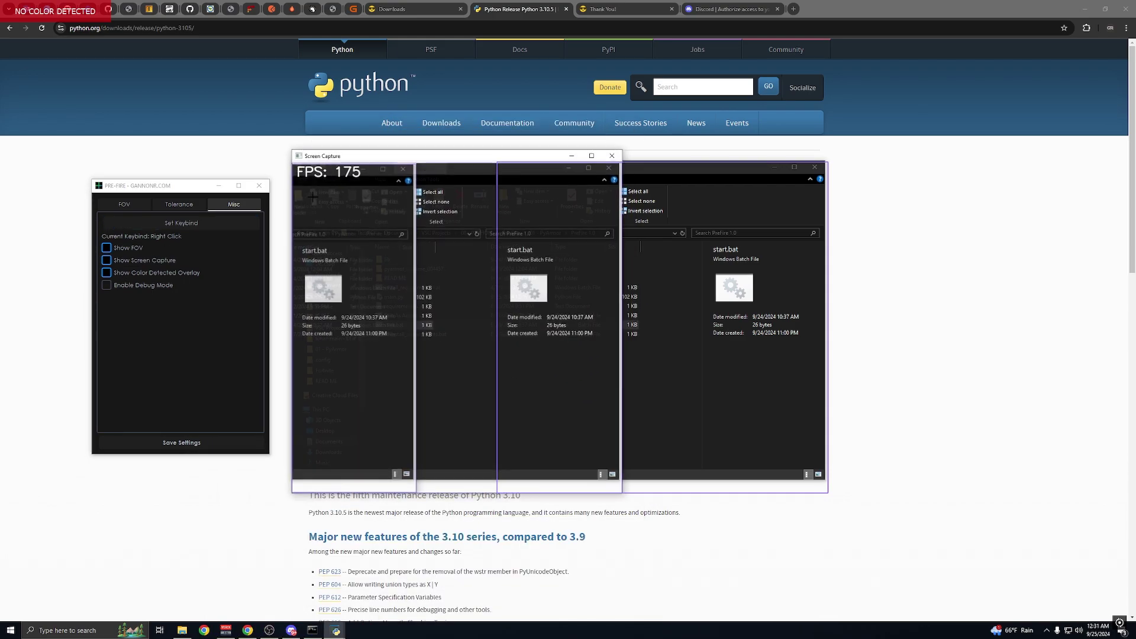
left_click(106, 261)
left_click(106, 261)
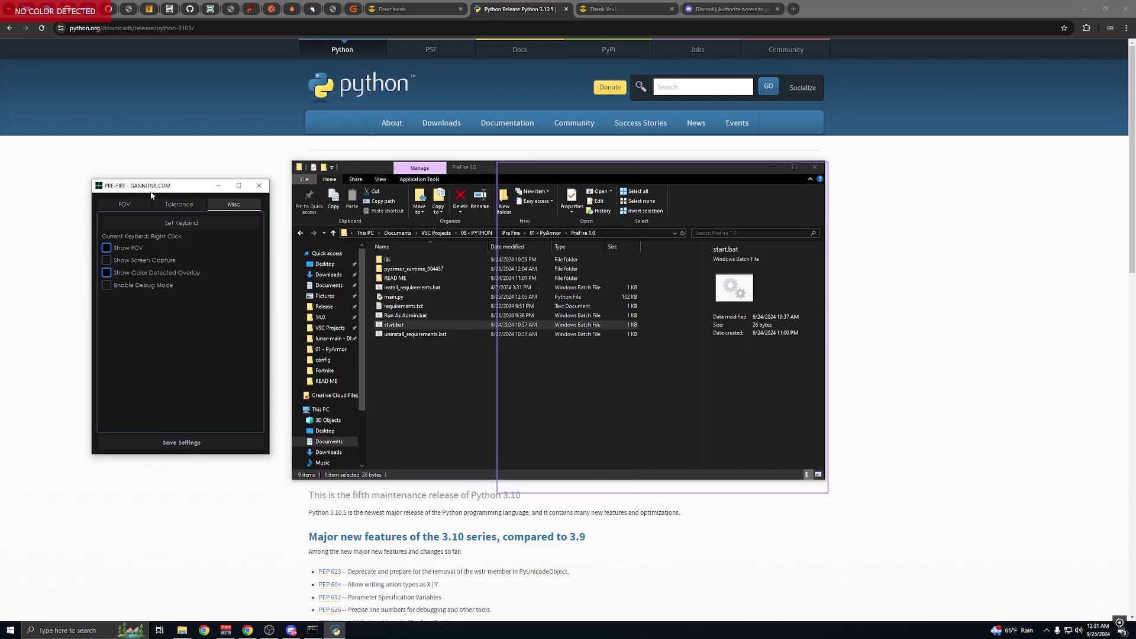
left_click_drag(151, 187, 177, 187)
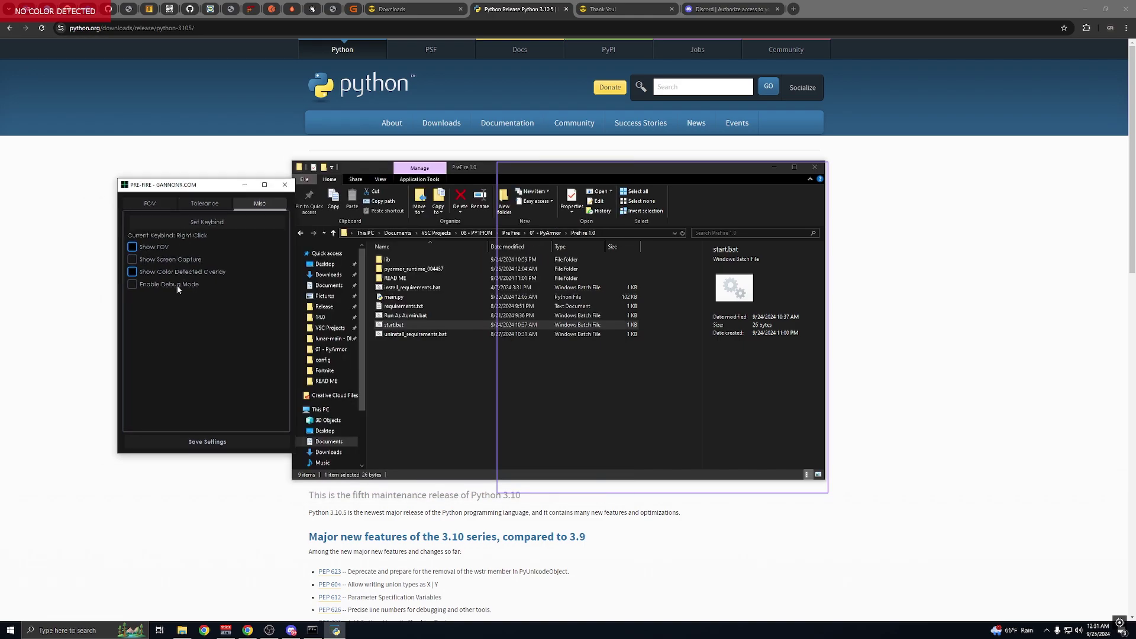
left_click(133, 272)
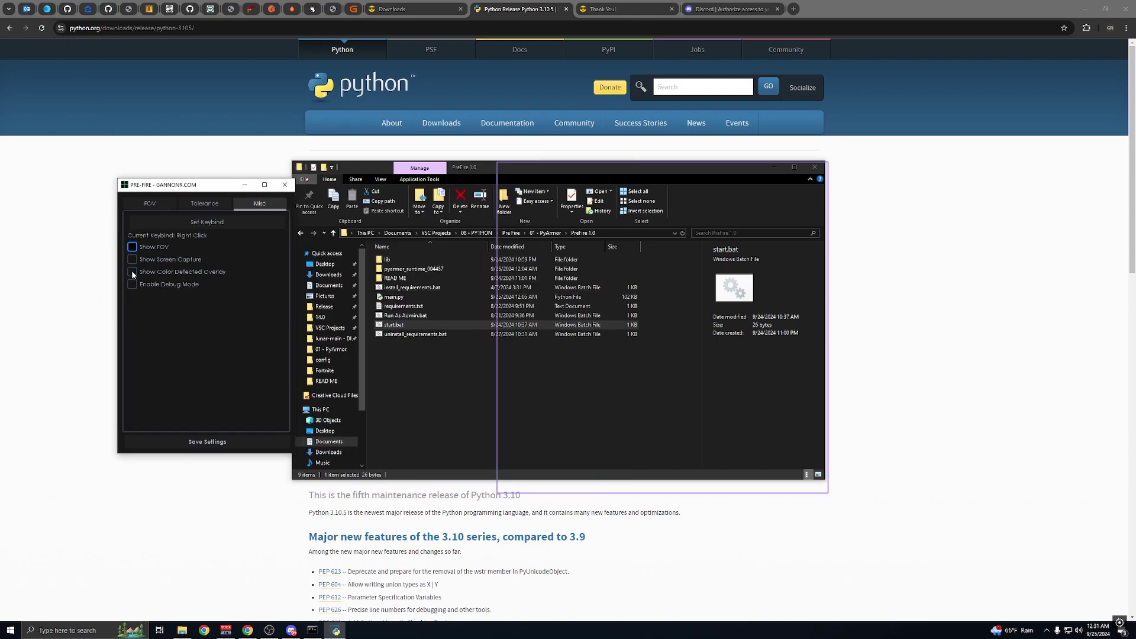
left_click(131, 270)
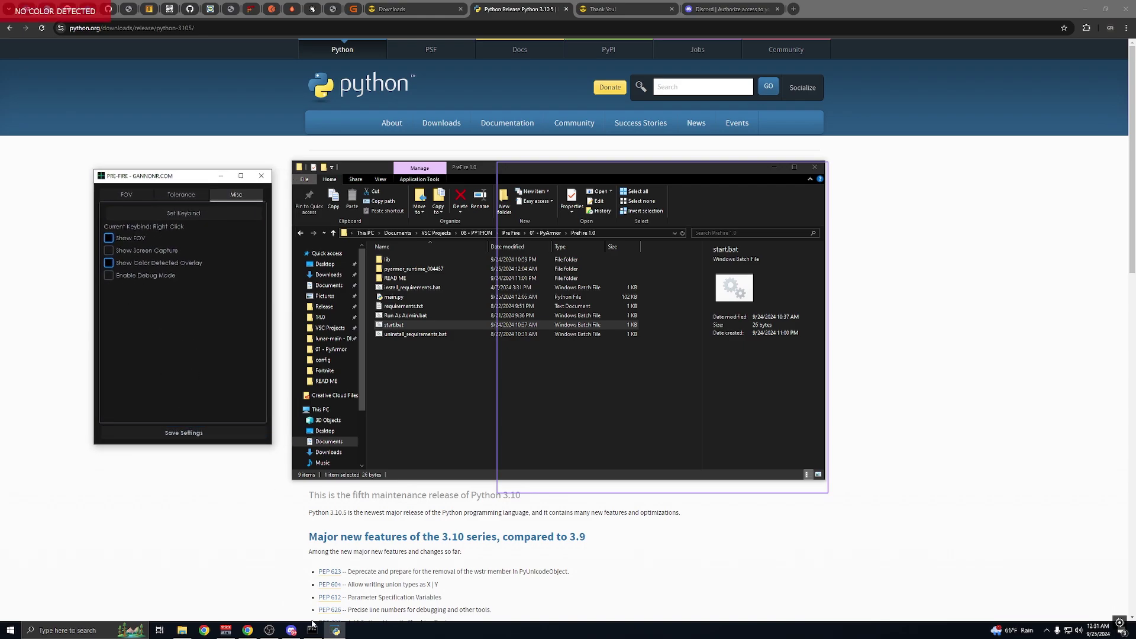
Enable debug mode and set the FOV size to 778
left_click_drag(234, 150, 373, 153)
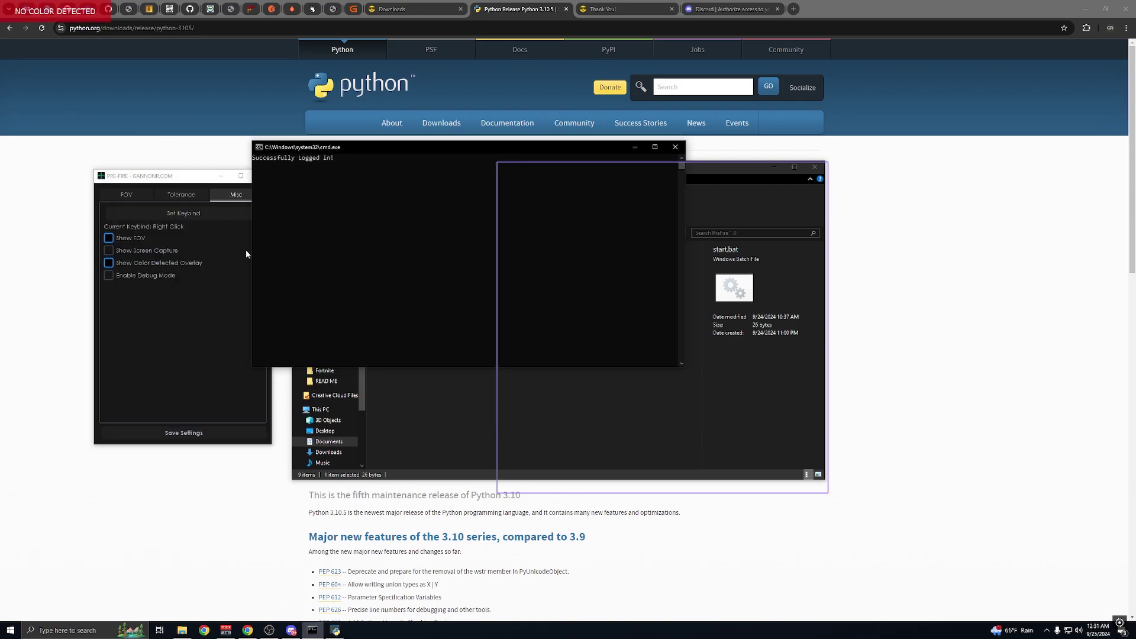
left_click(110, 275)
mouse_move(169, 181)
left_mouse_down()
mouse_move(133, 183)
mouse_move(152, 180)
left_mouse_up()
left_click(109, 194)
left_click_drag(144, 219, 146, 218)
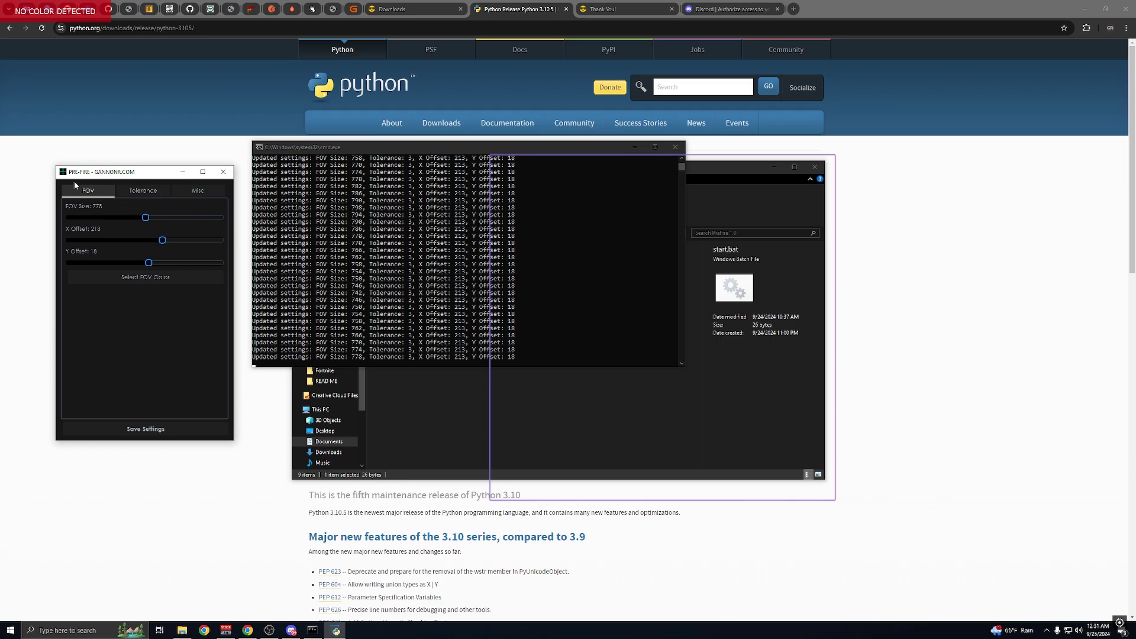
left_click(144, 190)
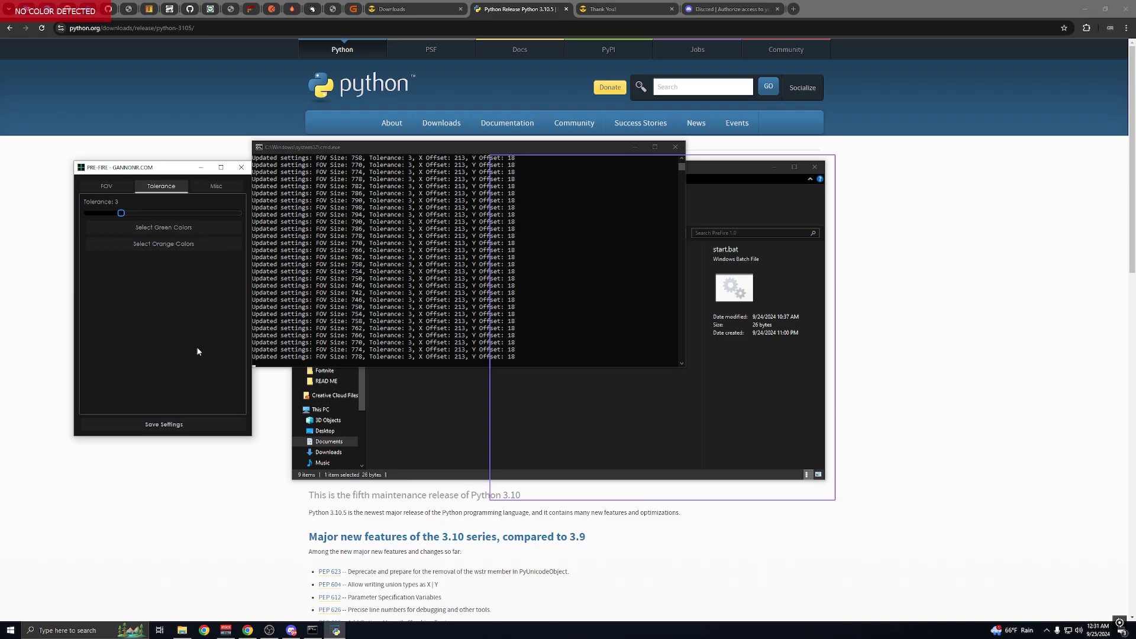
left_click(113, 184)
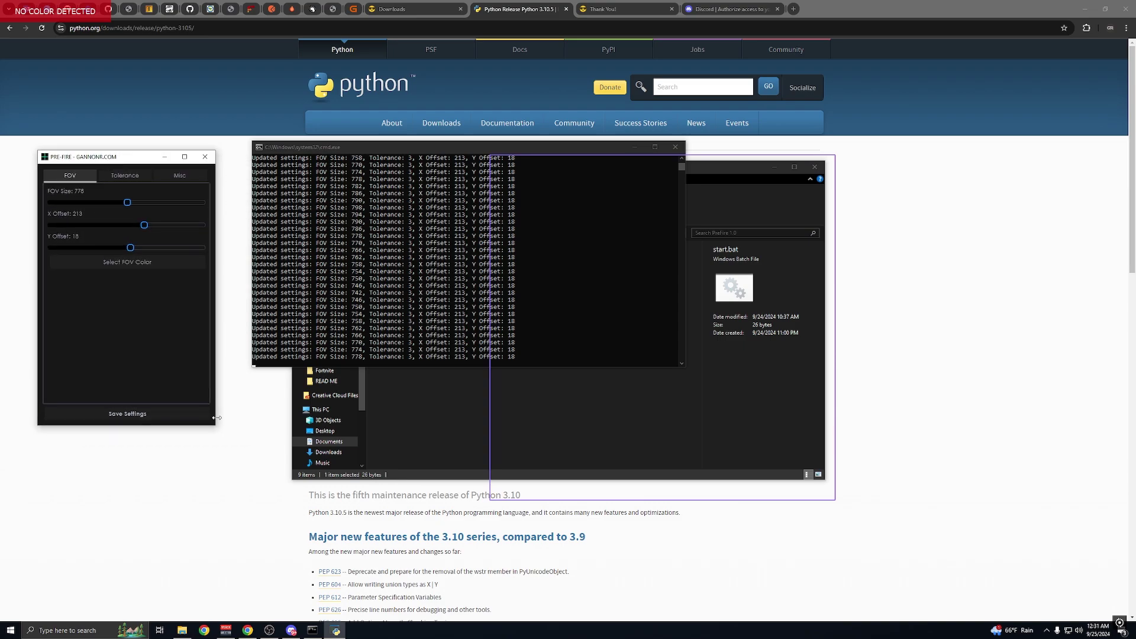
In Explorer, go to lib > config and bring up config.json's context menu
left_click_drag(530, 147, 506, 146)
left_click_drag(712, 173, 705, 158)
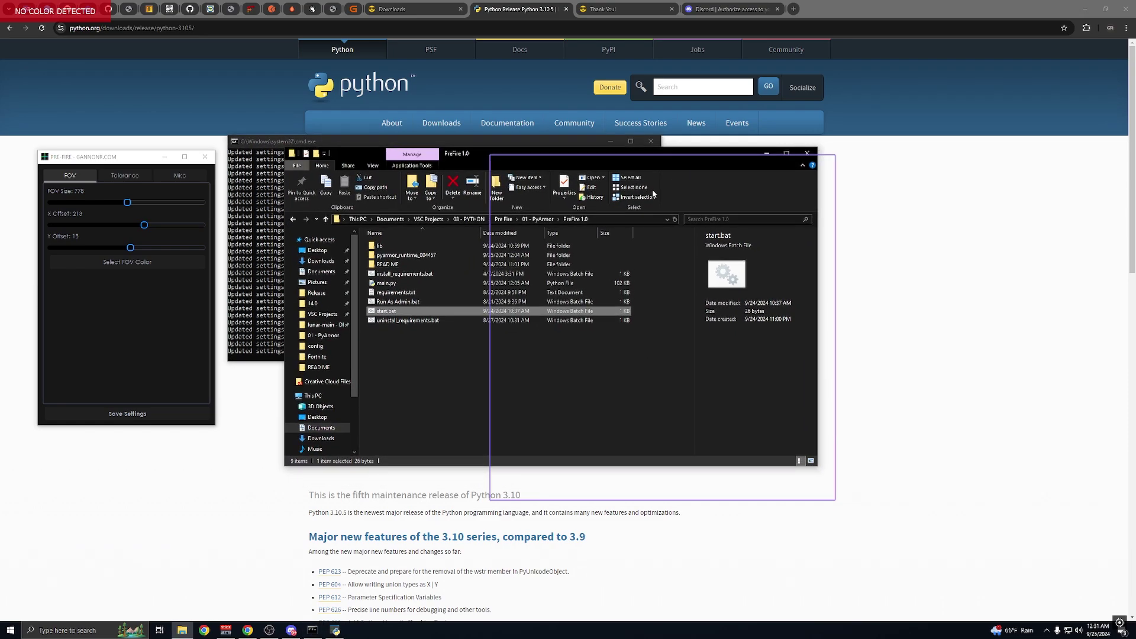
double_click(385, 245)
left_click(386, 267)
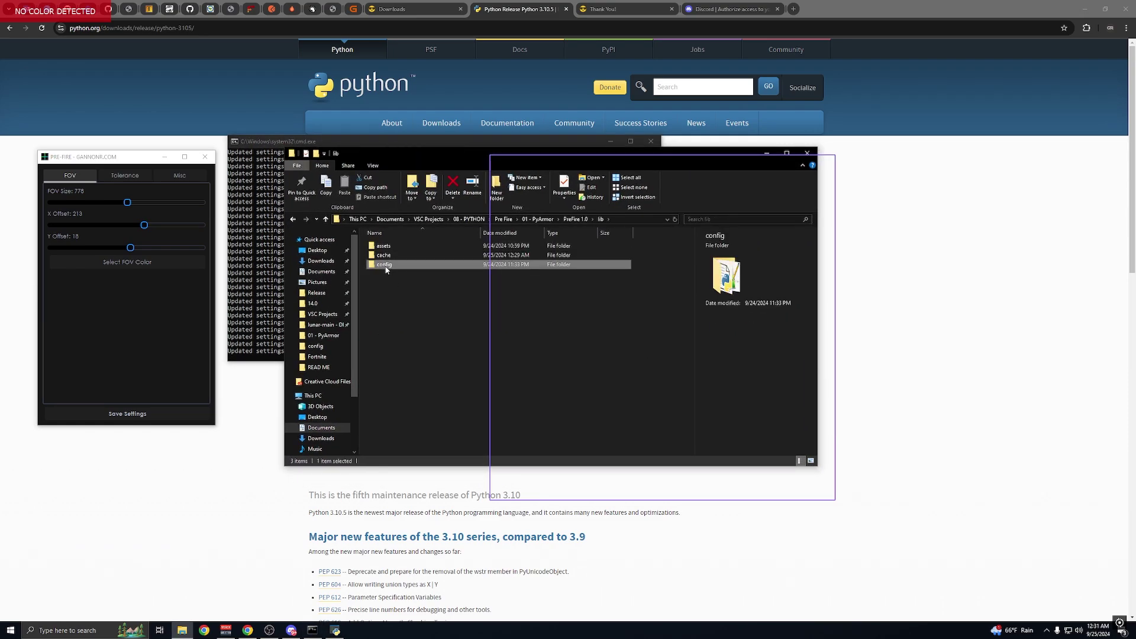
double_click(385, 266)
left_click(390, 255)
right_click(409, 256)
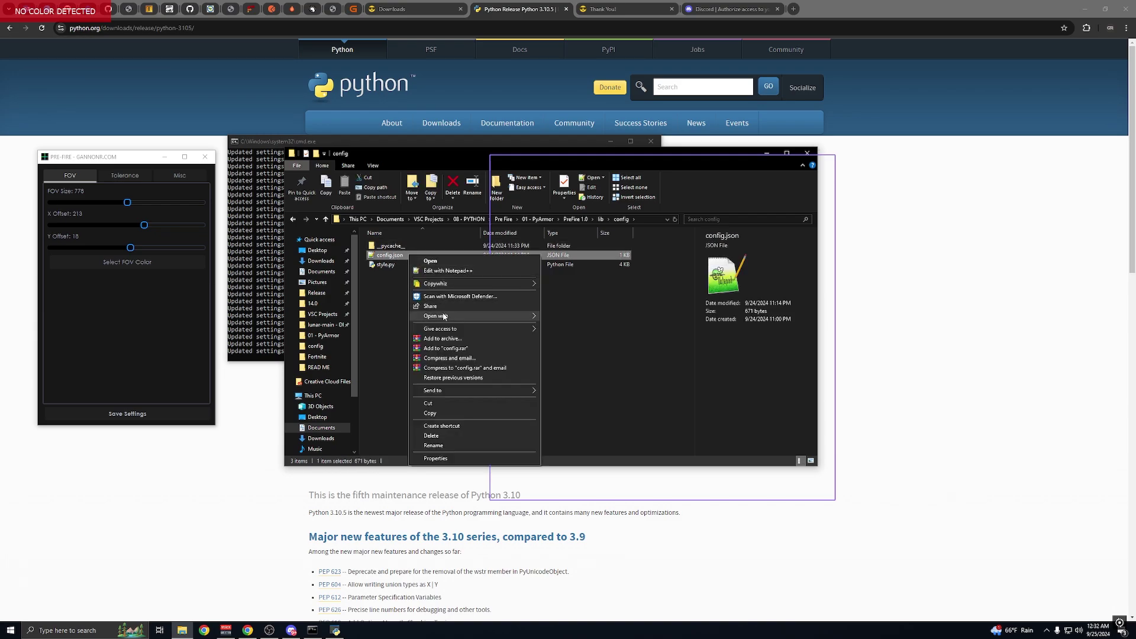
Open config.json in Notepad and inspect the orange color values
mouse_move(443, 316)
left_click(586, 361)
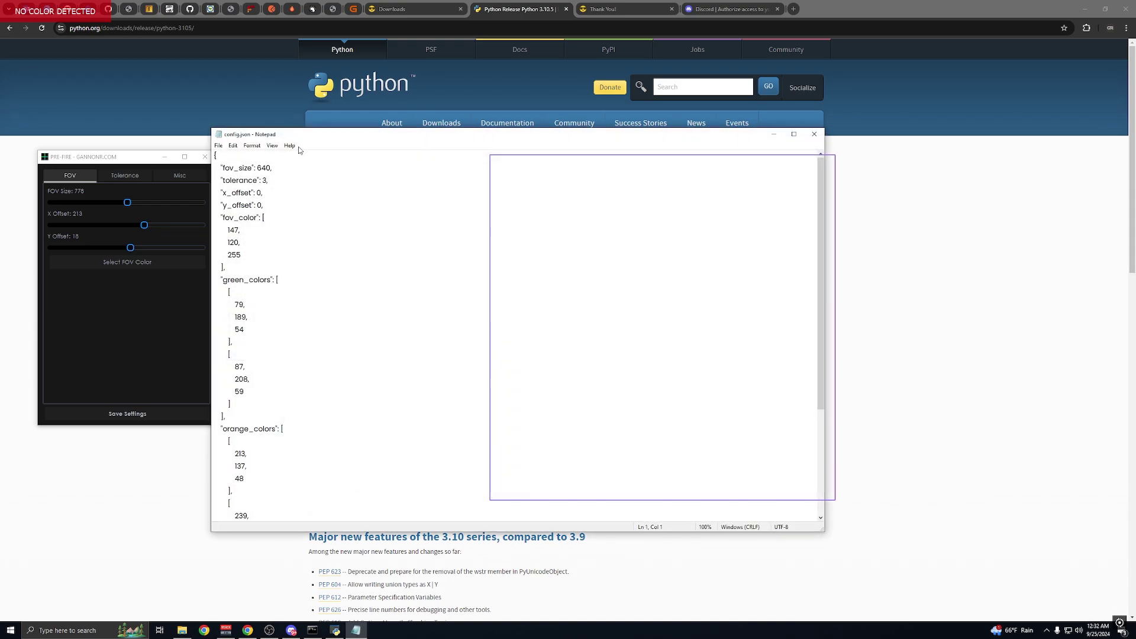
left_click_drag(304, 135, 381, 130)
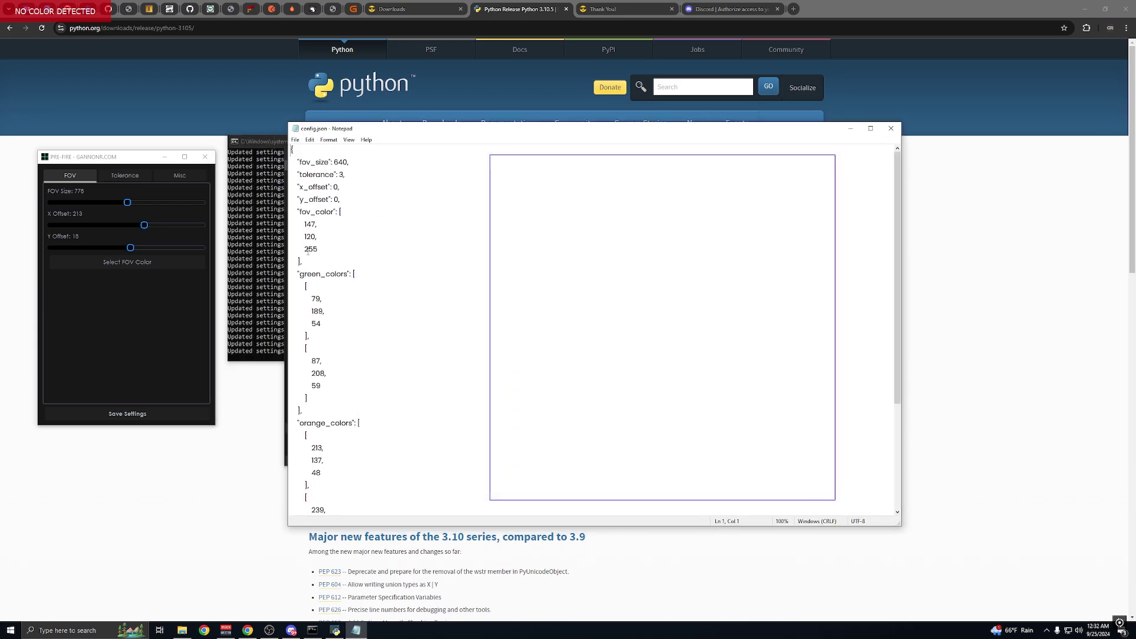
scroll(313, 269, "down", 1)
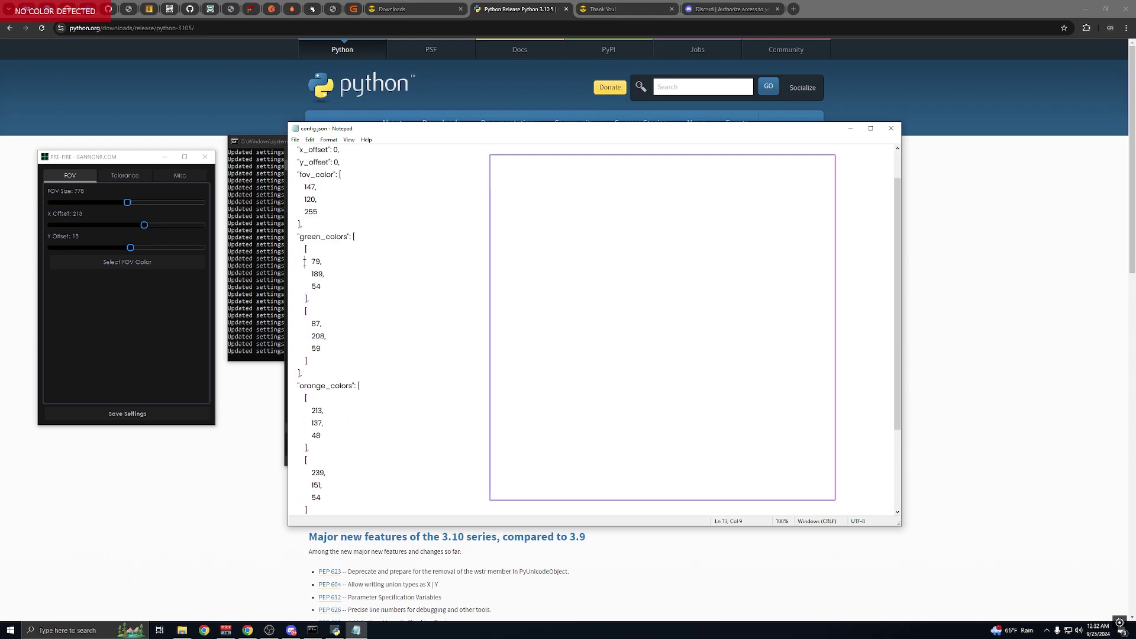
left_click(320, 336)
scroll(307, 336, "down", 3)
left_click_drag(307, 311, 350, 365)
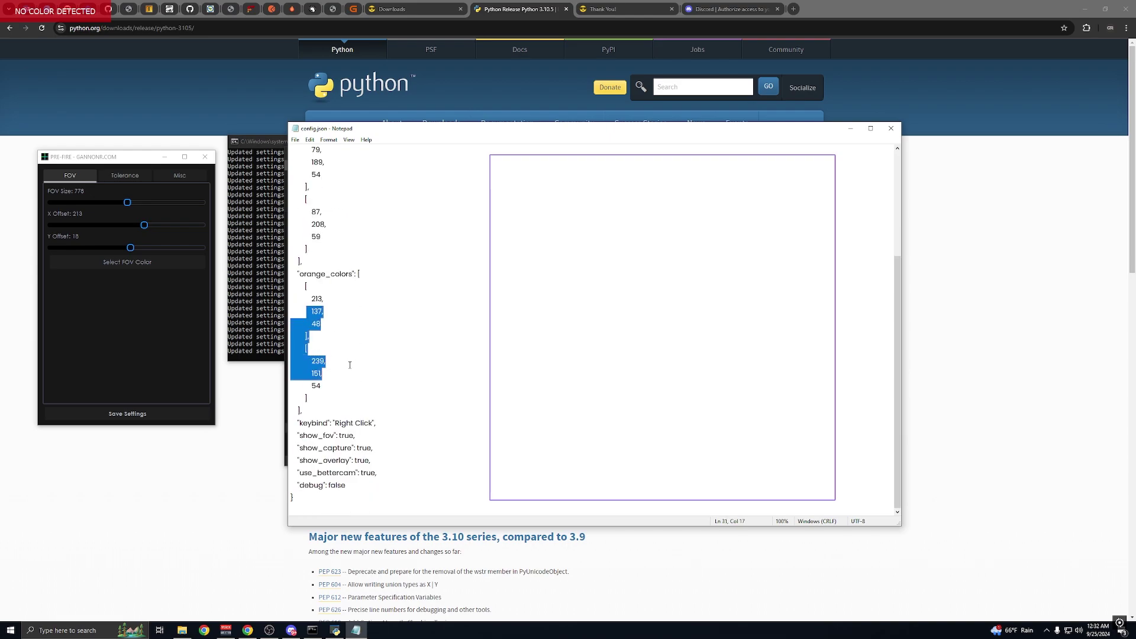
Check the endings of the Right Click keybind line and the use_bettercam line
left_click(375, 422)
type(",")
mouse_move(377, 424)
left_mouse_down()
mouse_move(307, 423)
mouse_move(373, 470)
left_mouse_up()
left_click(341, 424)
left_click(383, 475)
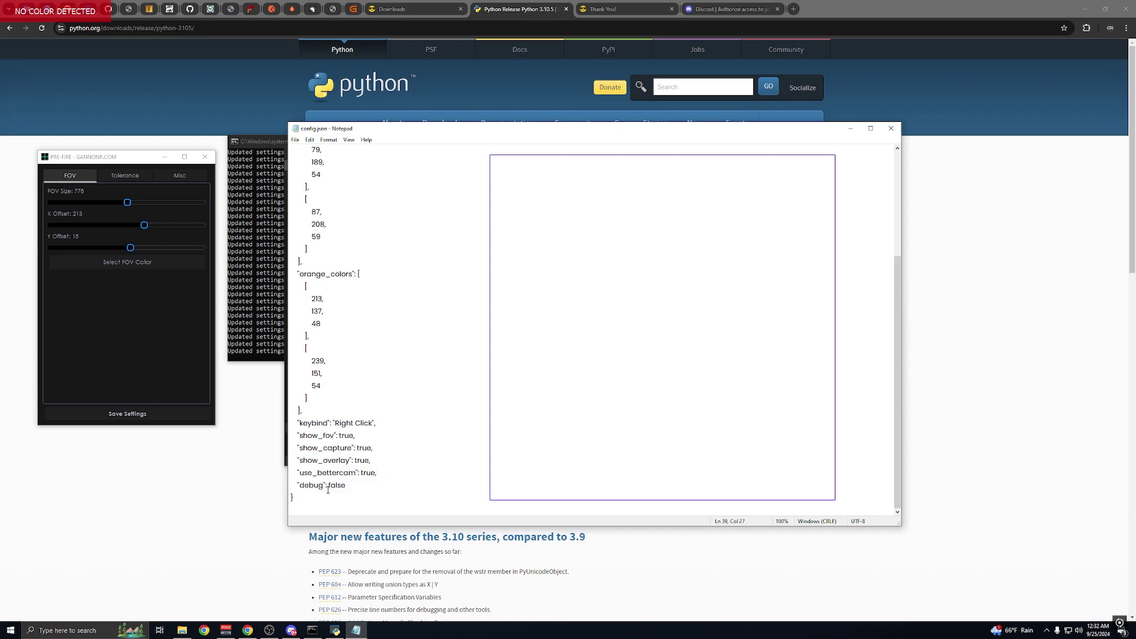
left_click_drag(378, 474, 295, 473)
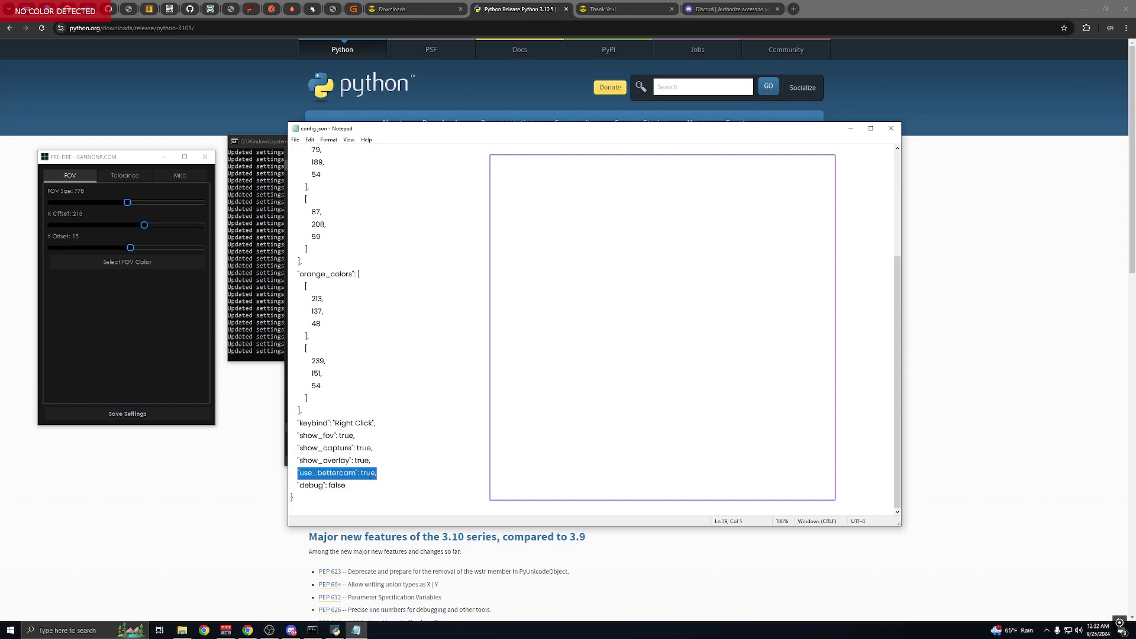
left_click(401, 476)
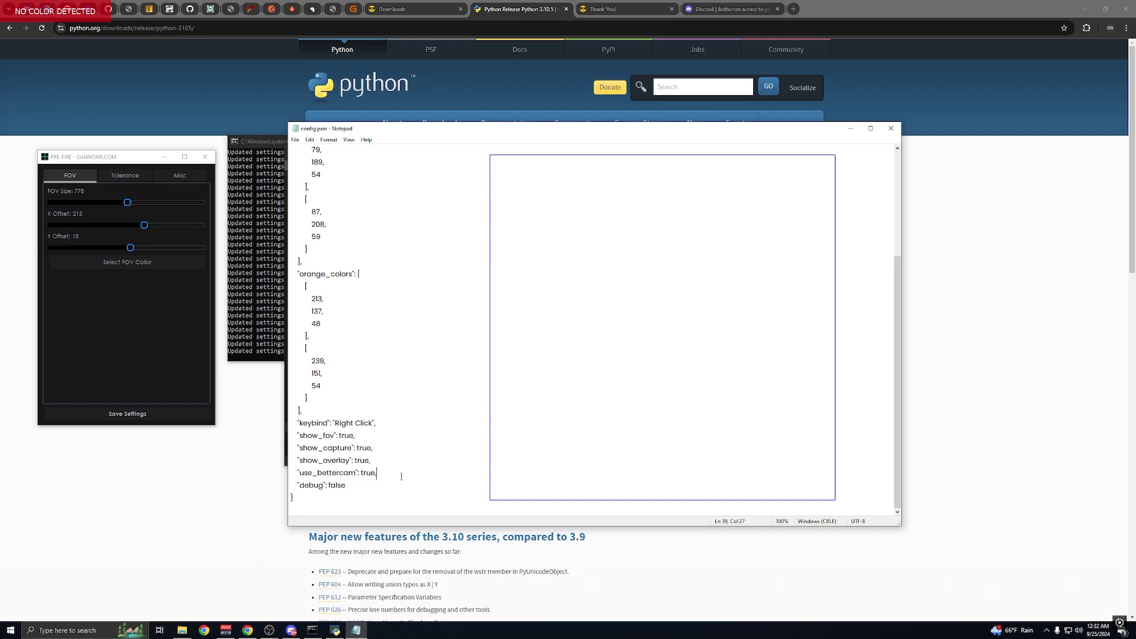
scroll(379, 473, "up", 5)
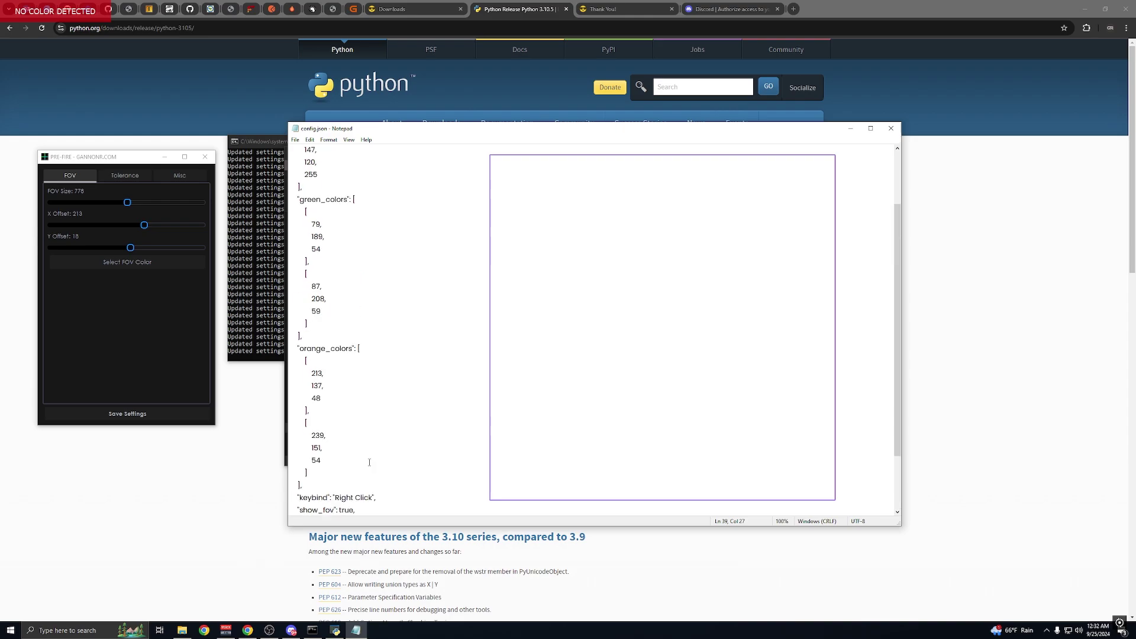